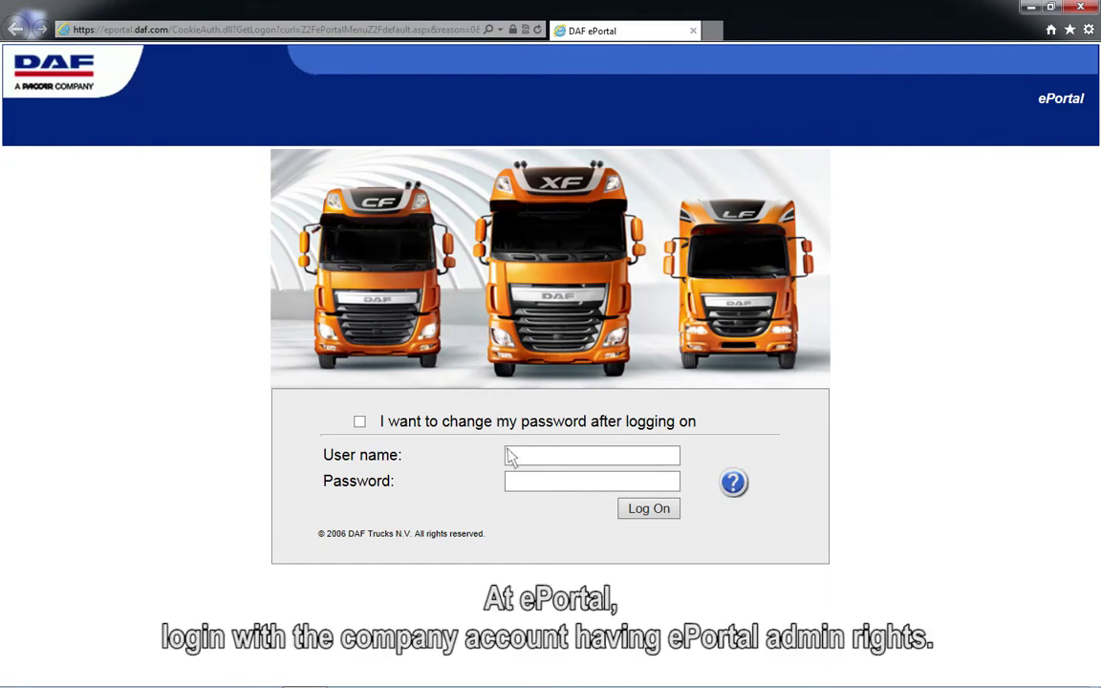
click(511, 459)
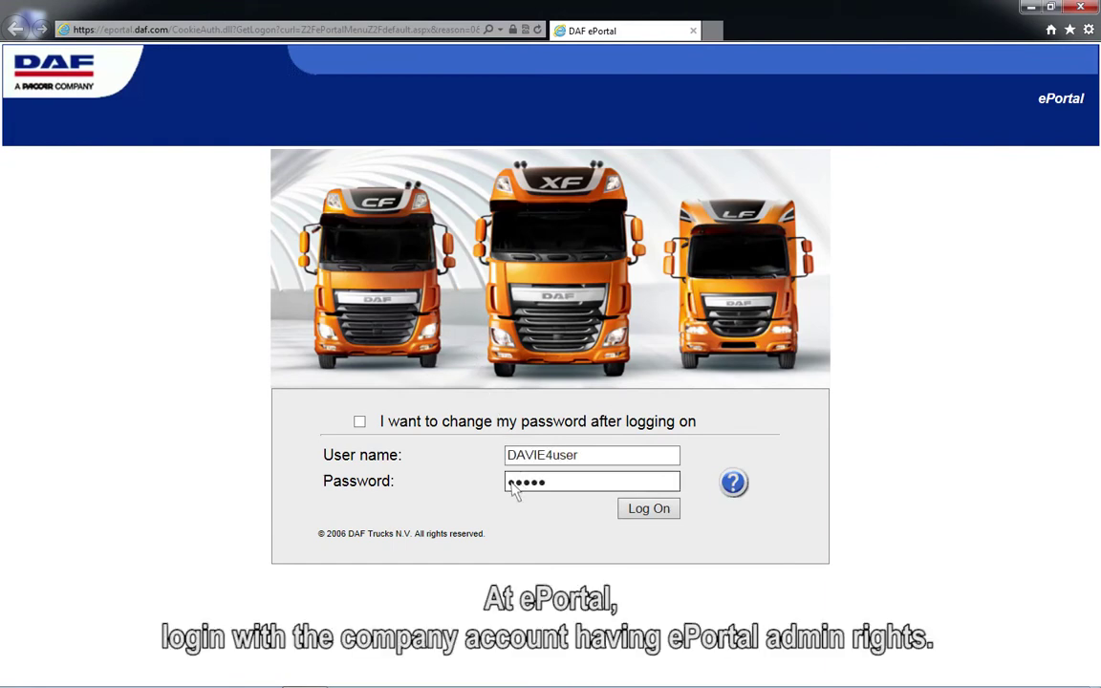
click(654, 517)
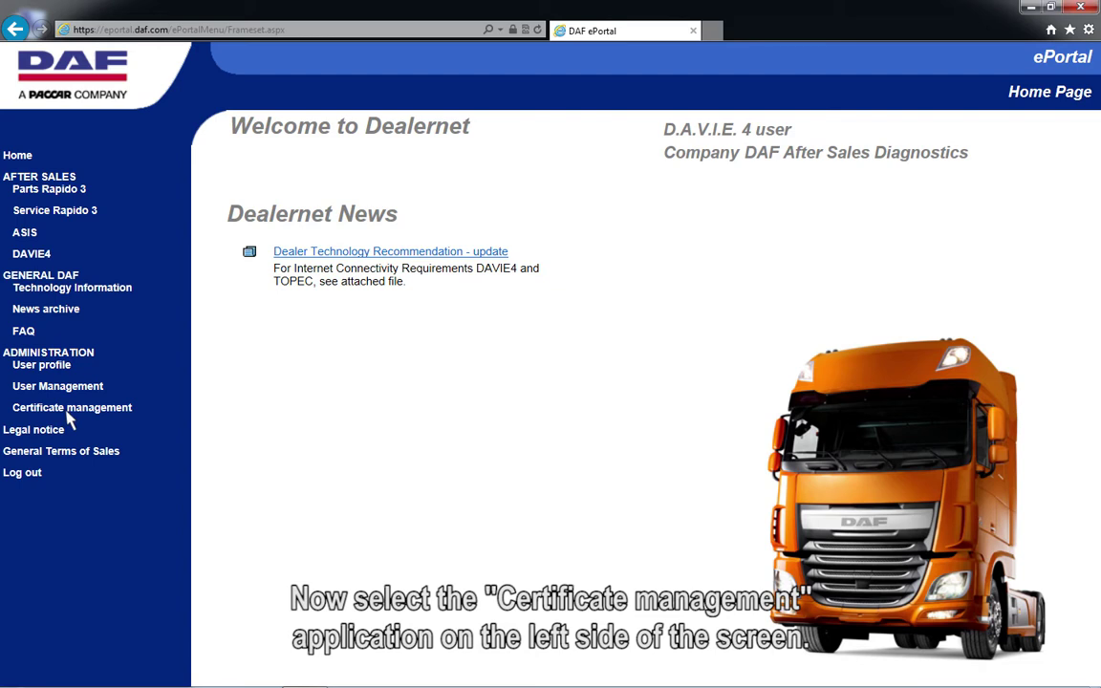
click(70, 409)
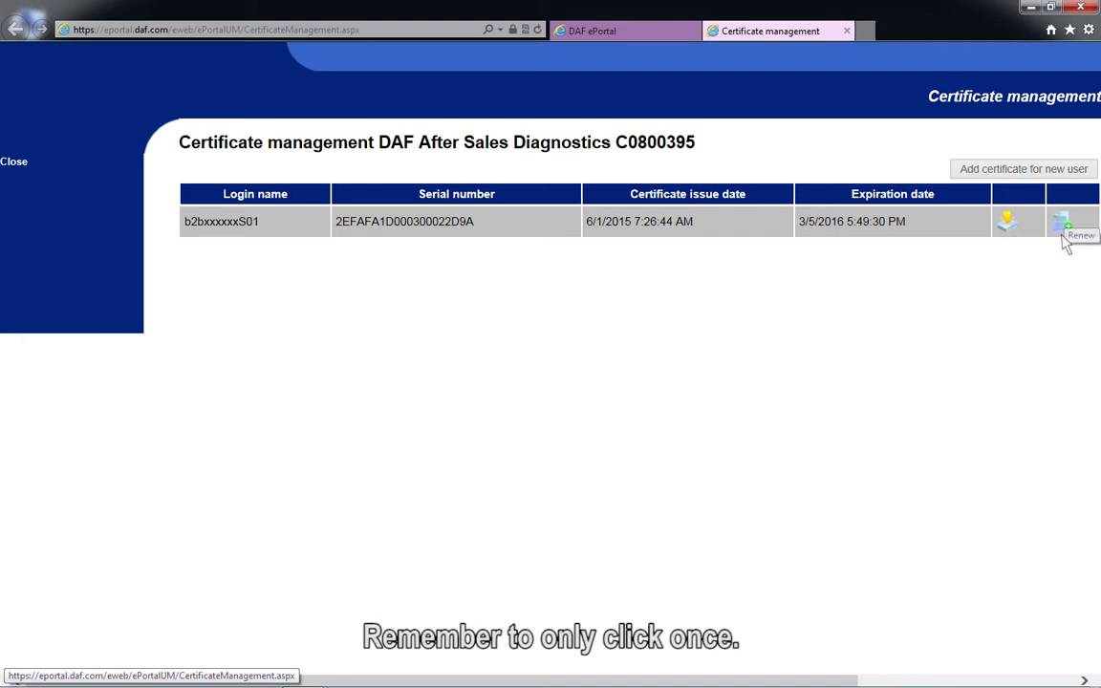
click(1063, 226)
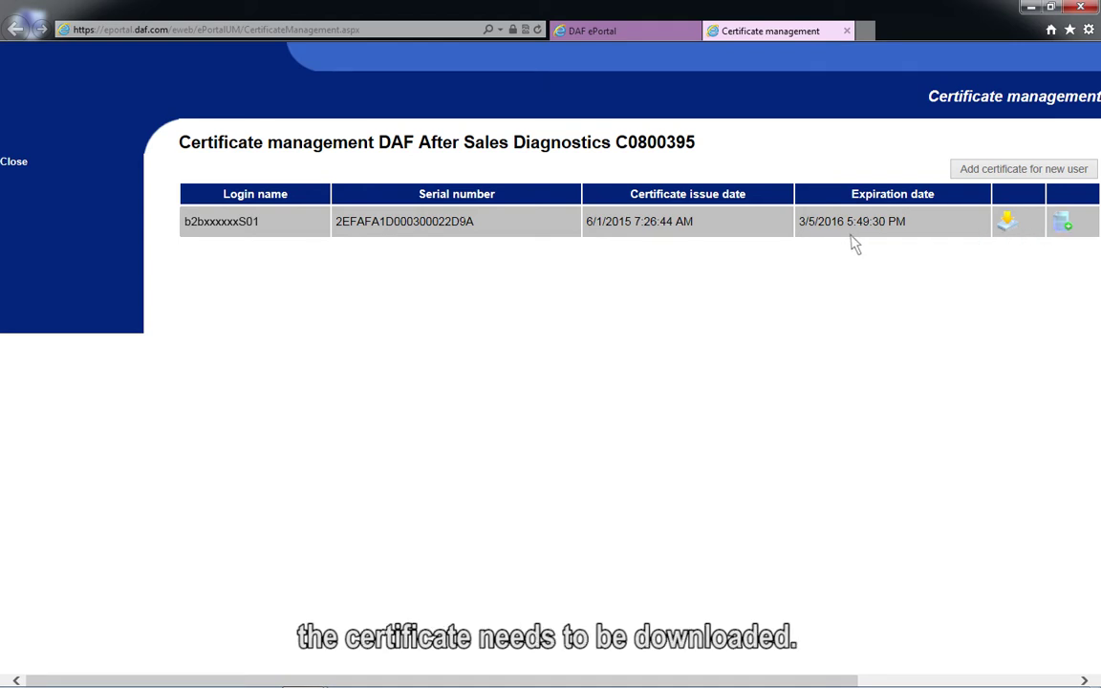
click(1002, 239)
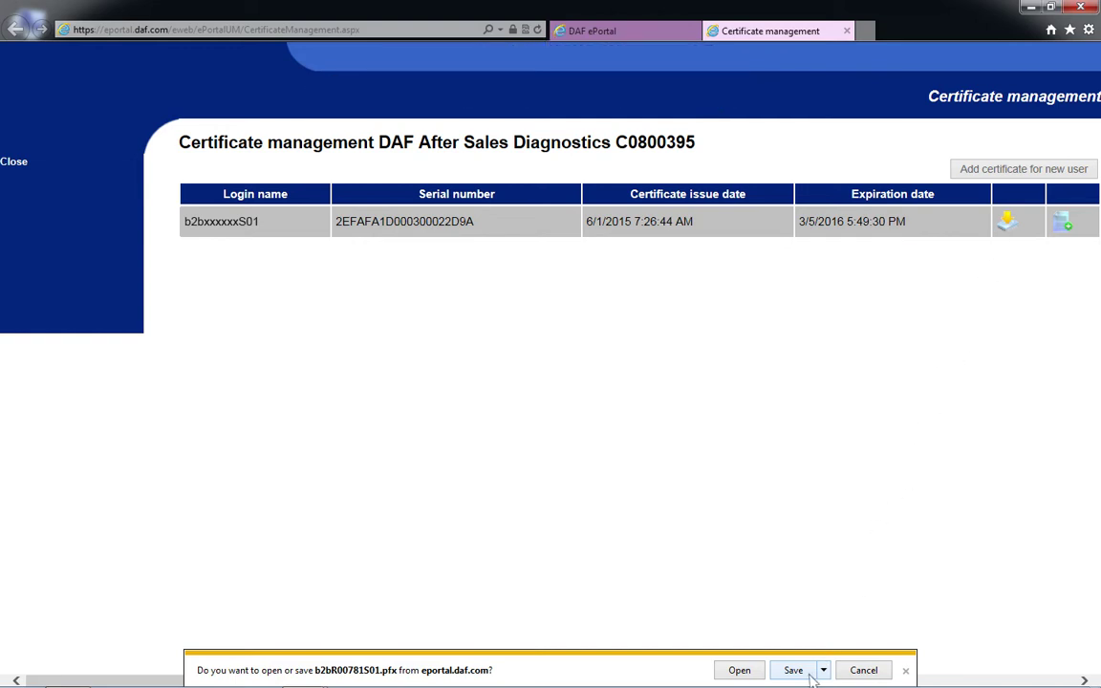
click(810, 672)
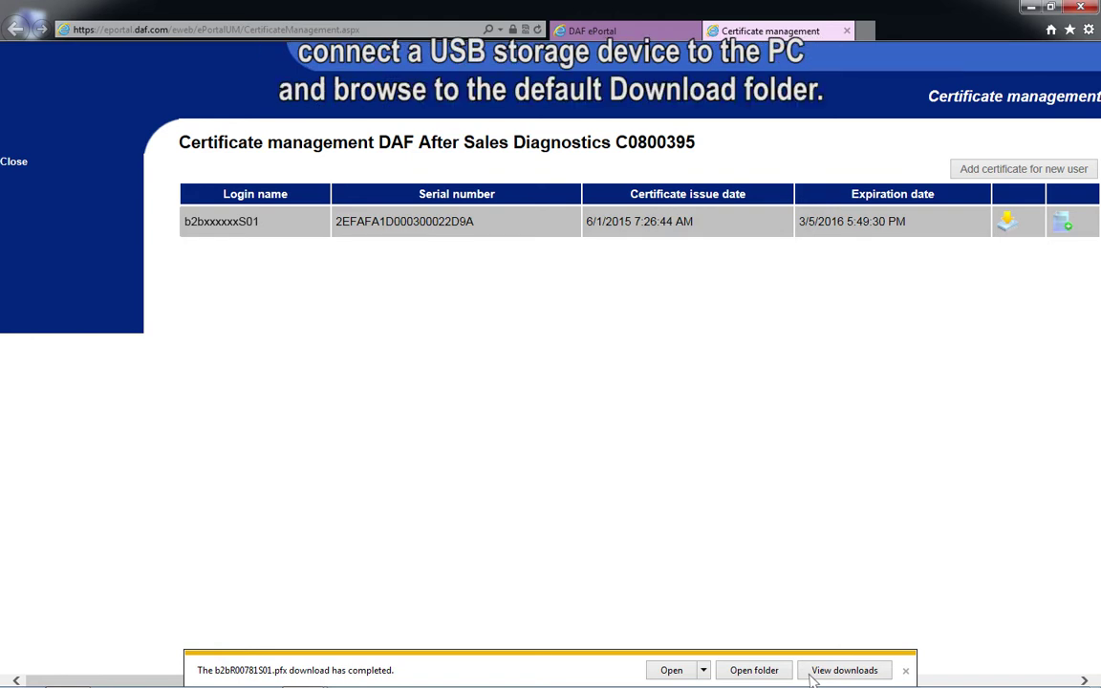
Copy b2bR00781S01.pfx from Downloads to the root of USB DRIVE (F:).
click(753, 669)
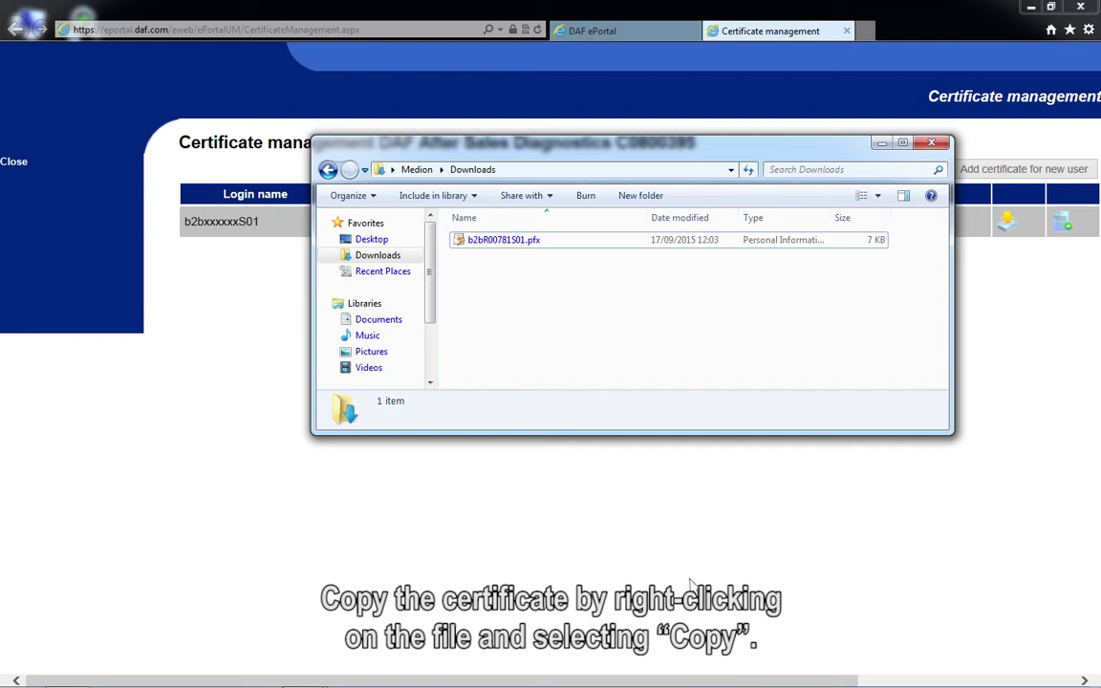
right_click(470, 247)
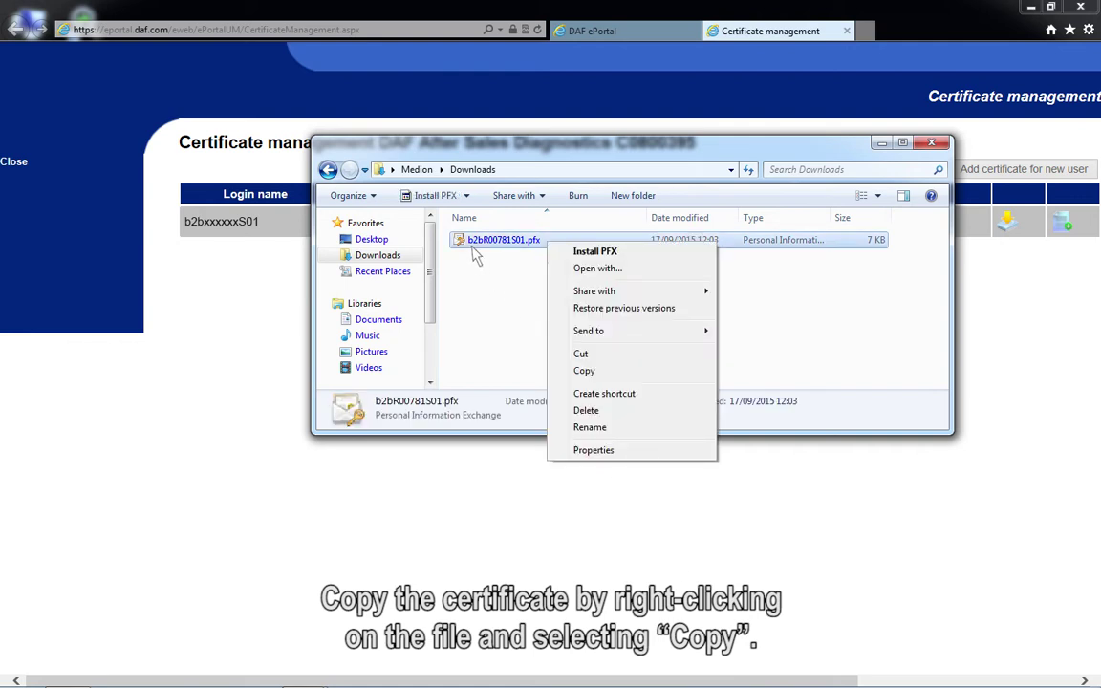
click(584, 371)
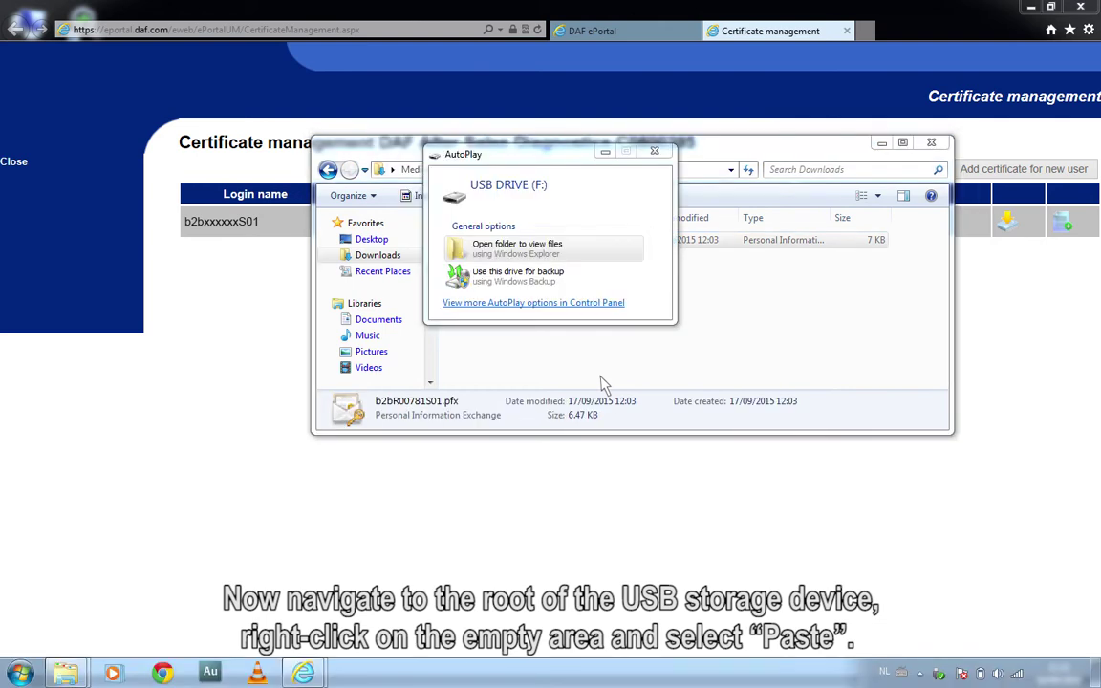
click(468, 256)
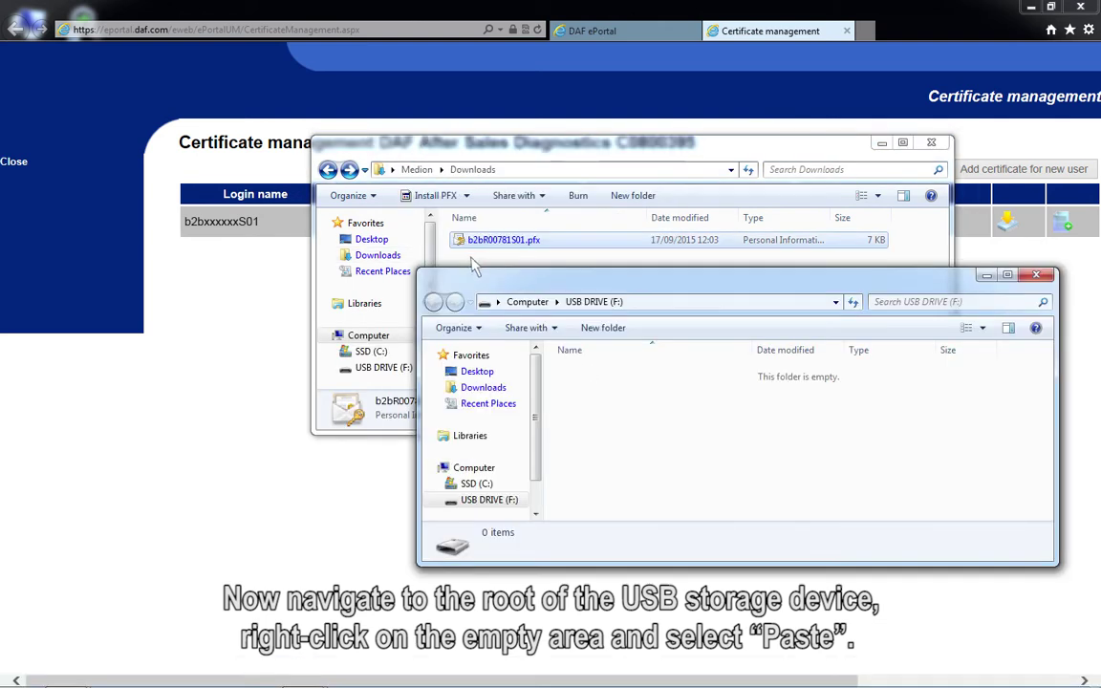
right_click(597, 409)
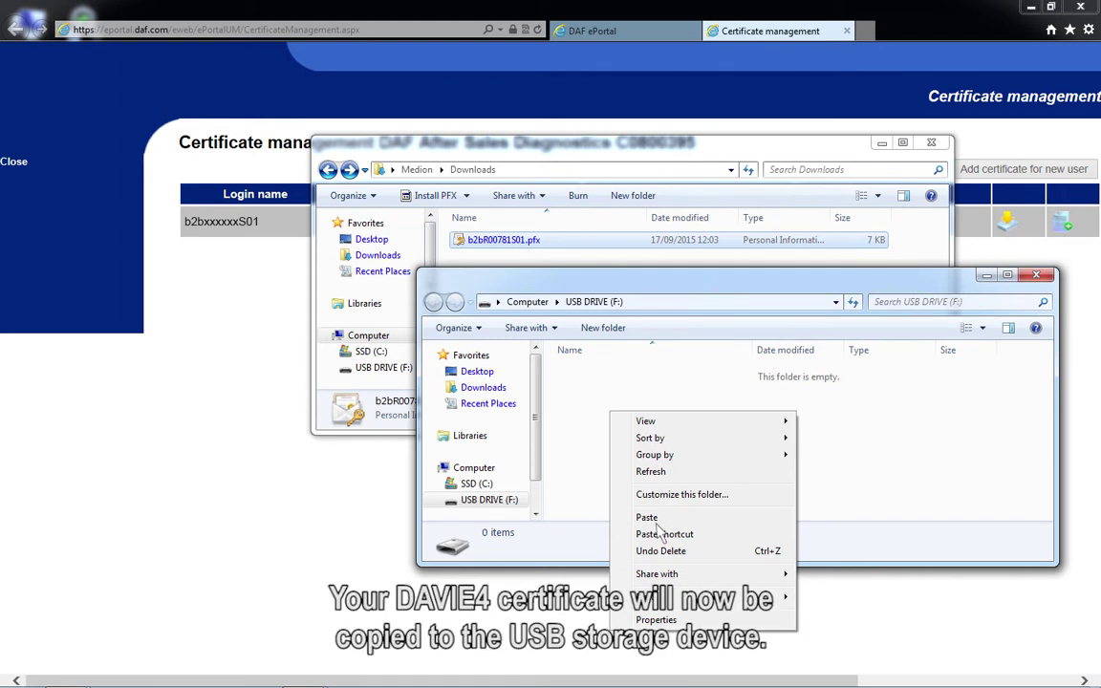
click(657, 520)
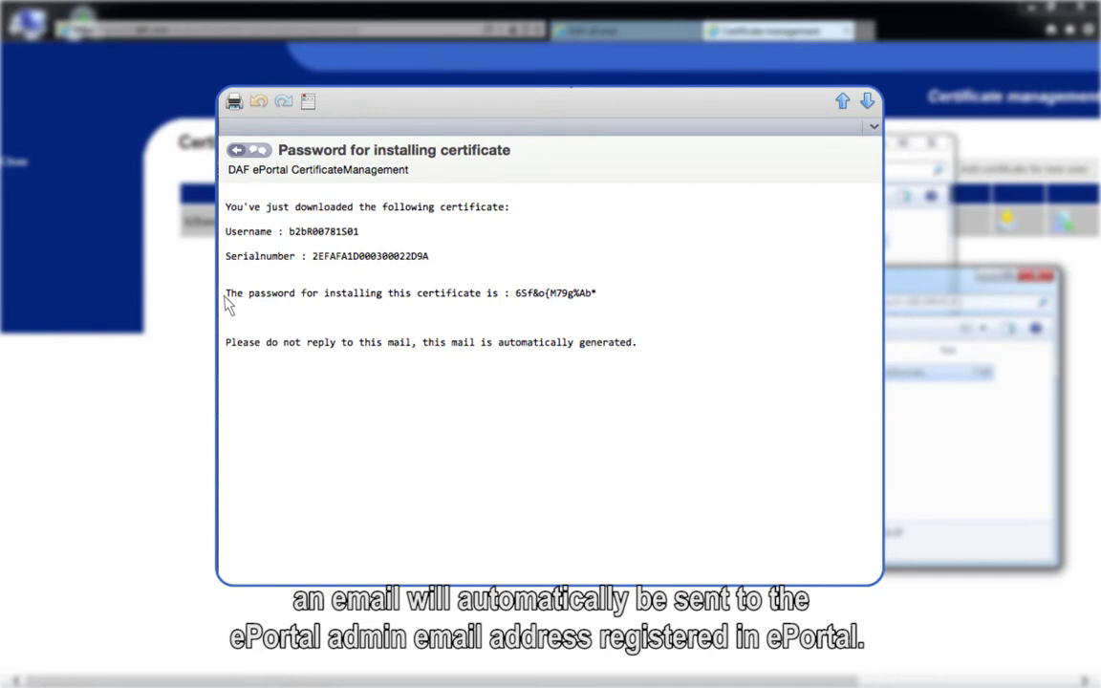
Copy the password email's certificate details through the installation password line.
drag(227, 207, 602, 304)
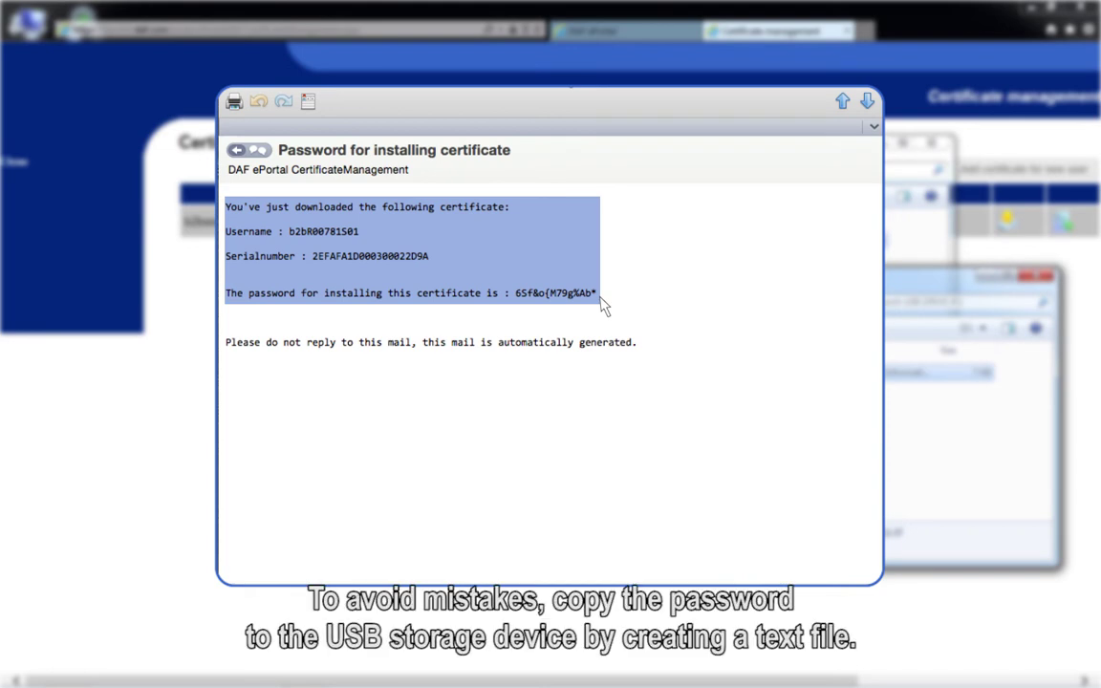
right_click(602, 304)
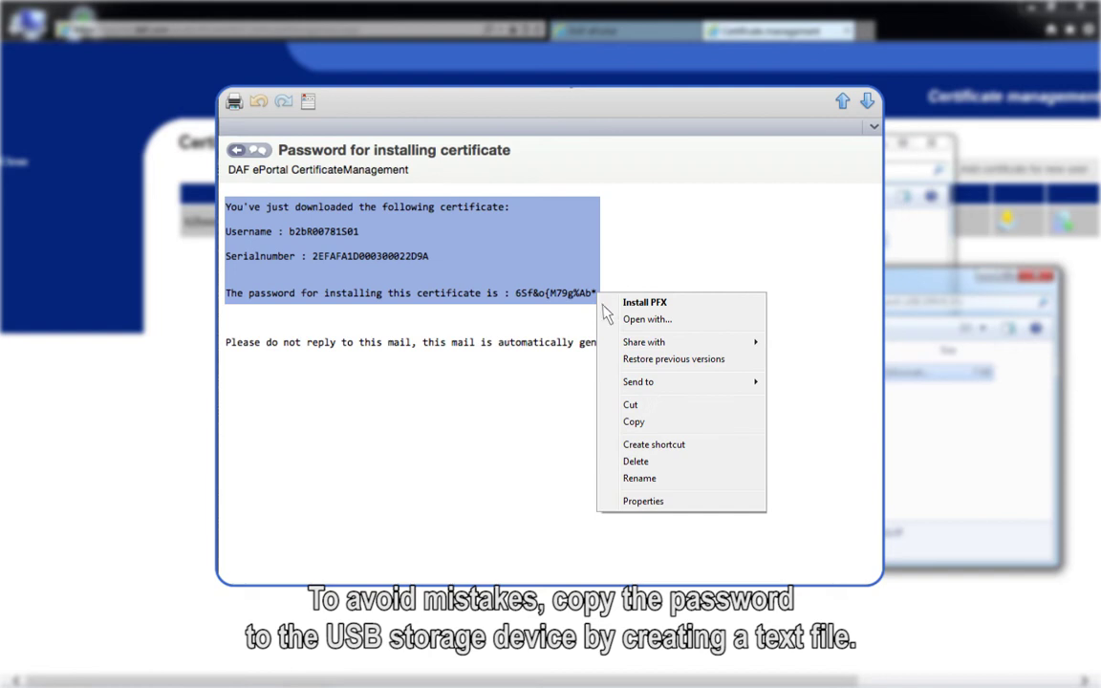
click(642, 427)
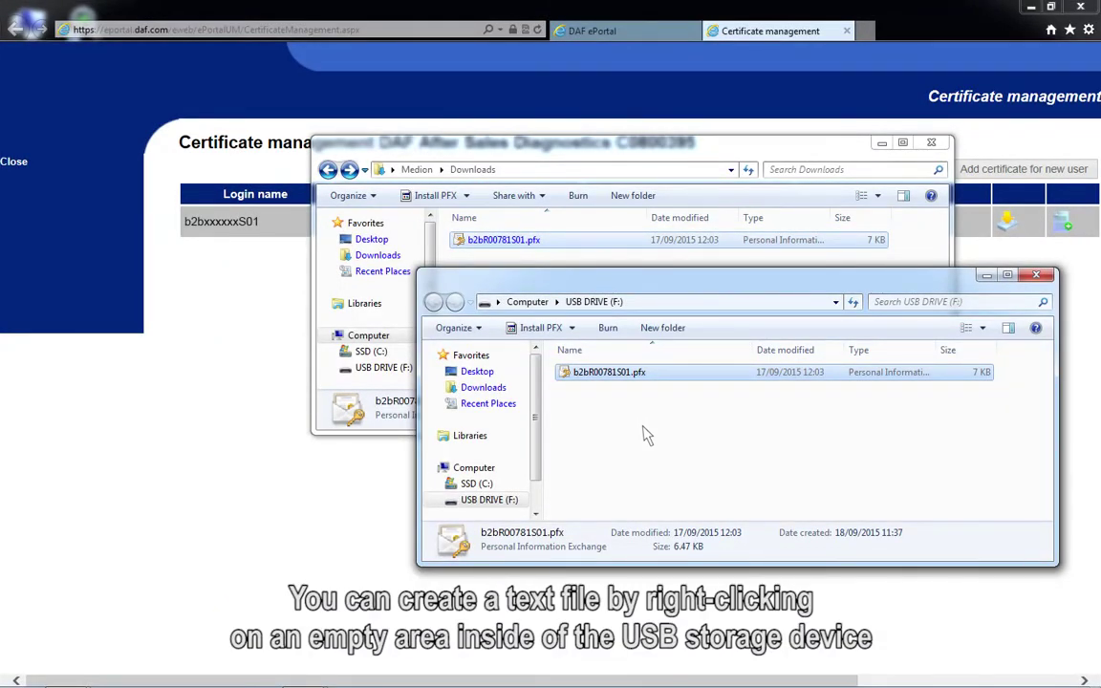
Save the pasted certificate details and password as New Text Document.txt on the USB drive.
right_click(557, 382)
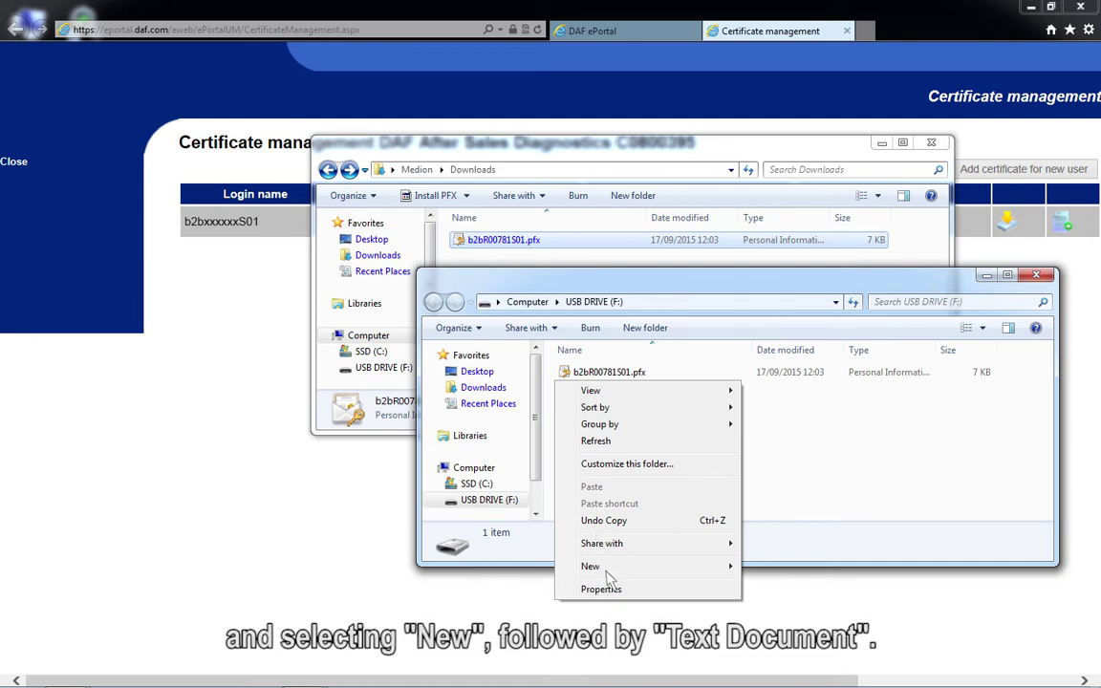
mouse_move(612, 565)
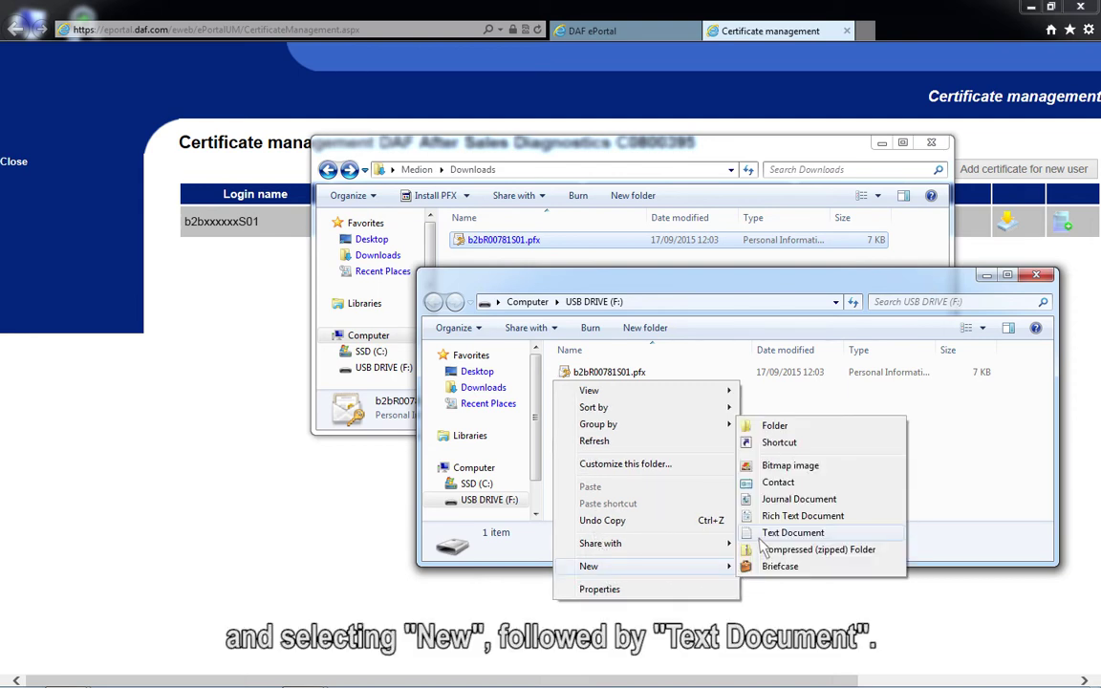
click(761, 534)
key(Return)
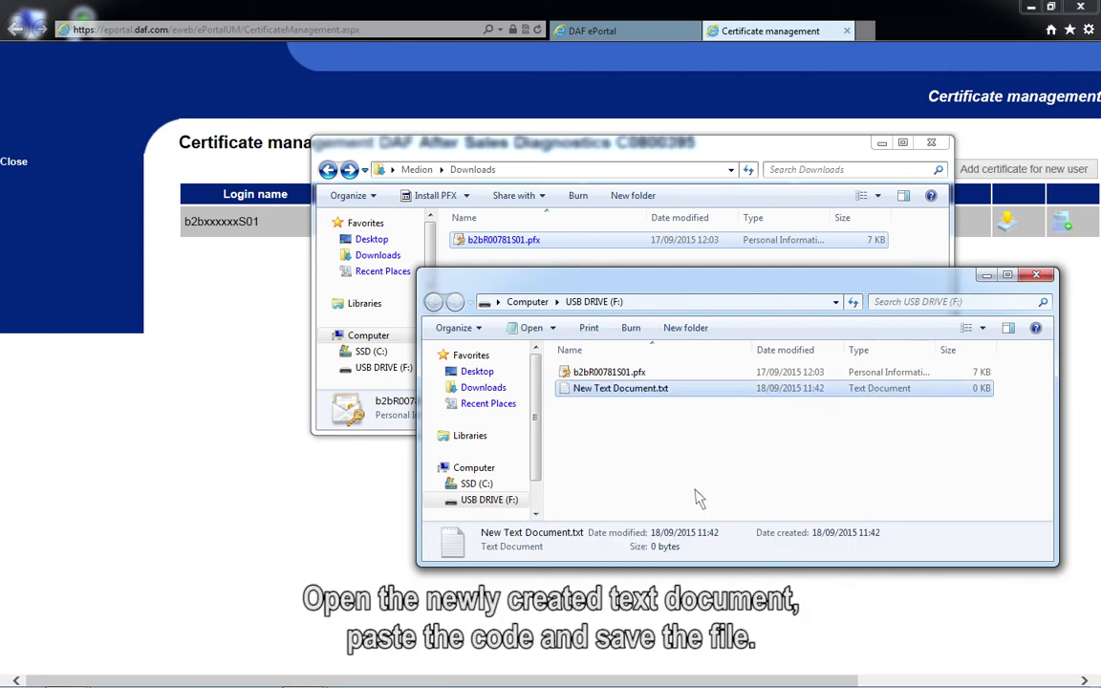
double_click(568, 391)
right_click(180, 194)
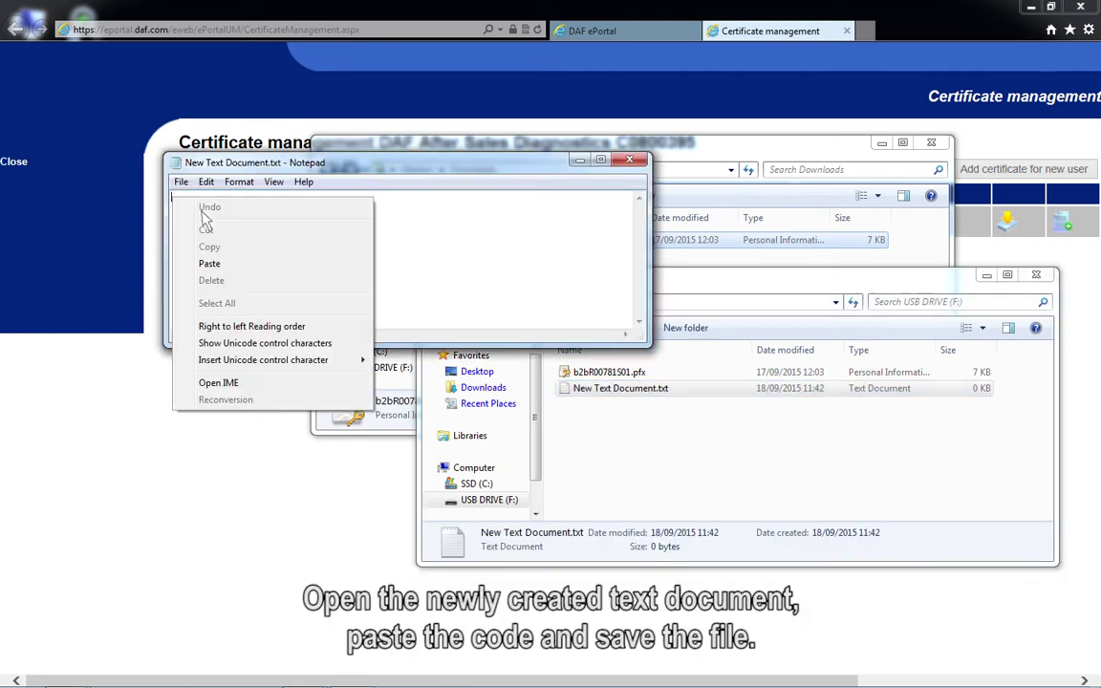
click(210, 264)
key(alt+F4)
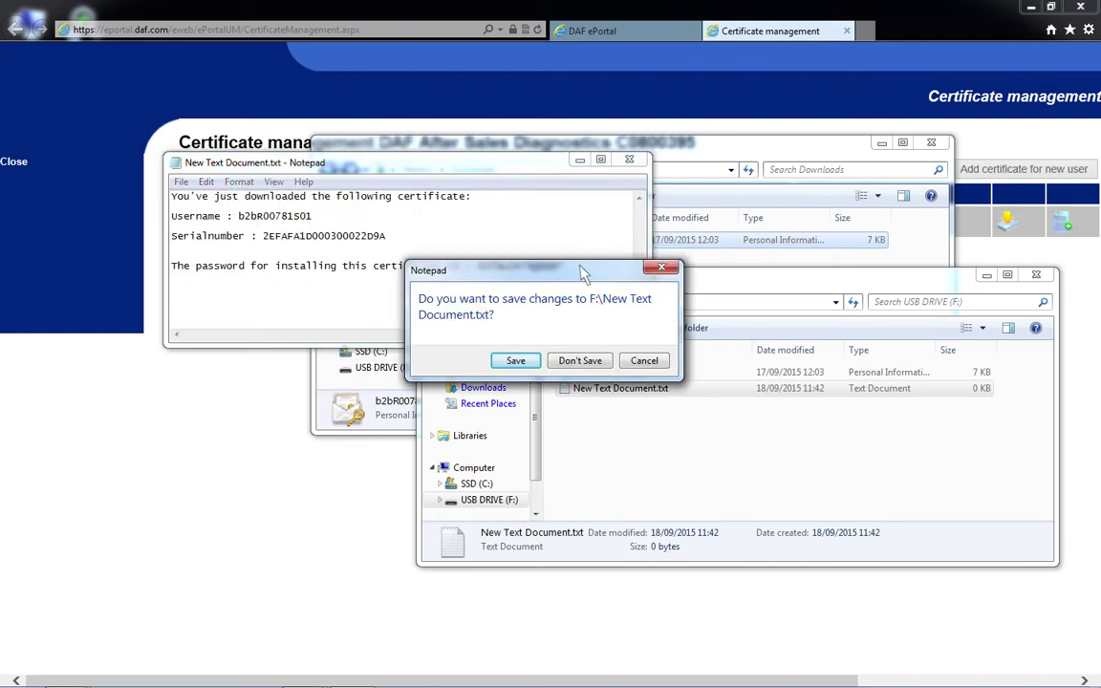
click(517, 361)
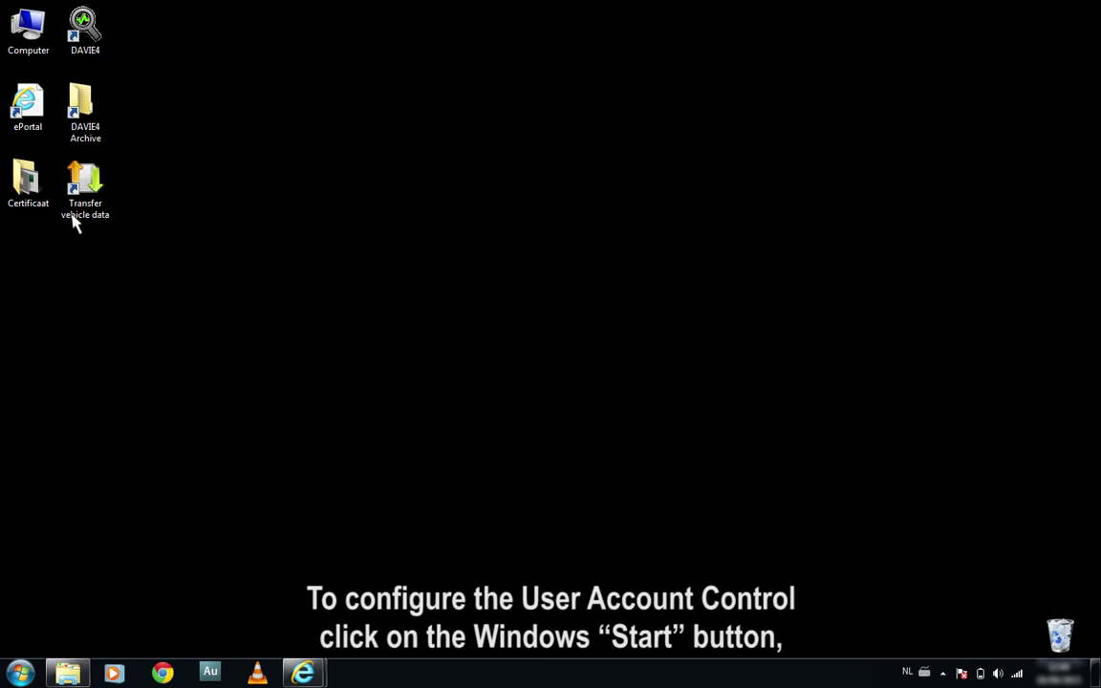
Lower the User Account Control slider to Never notify and confirm with OK.
click(21, 674)
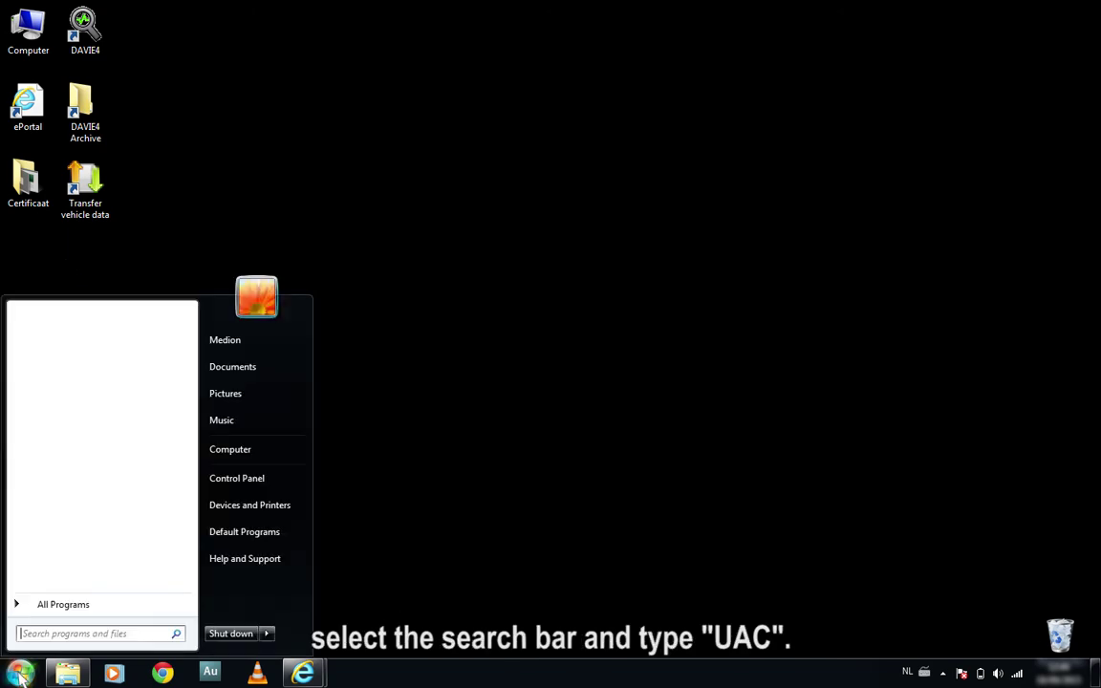
click(25, 635)
text(UACU)
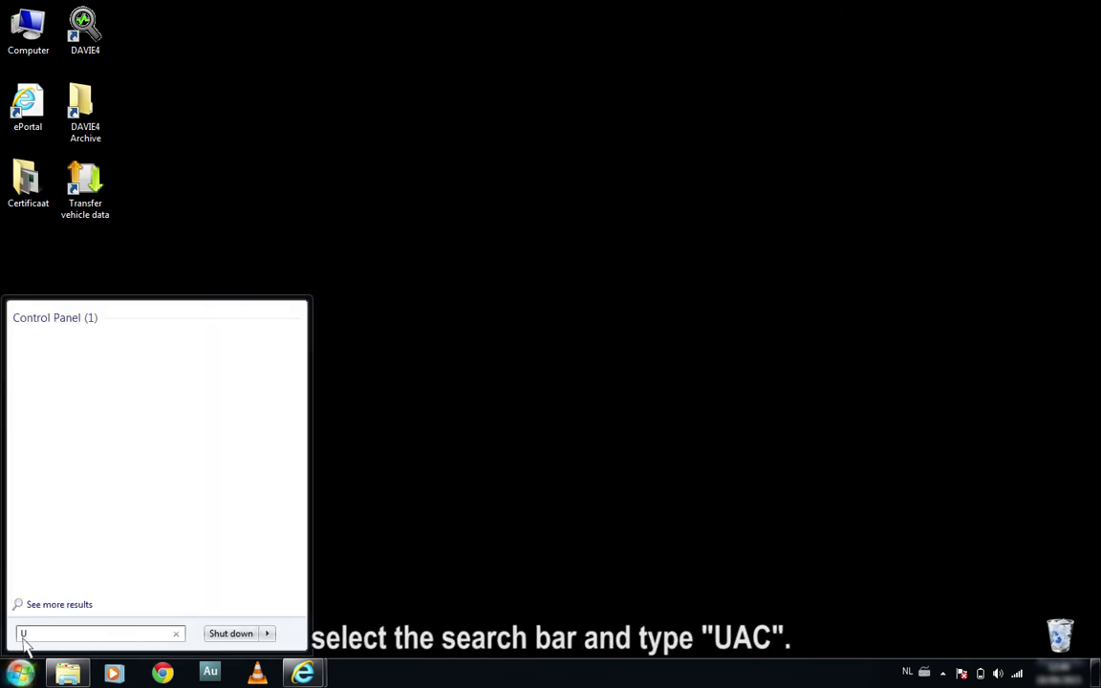
text(AC)
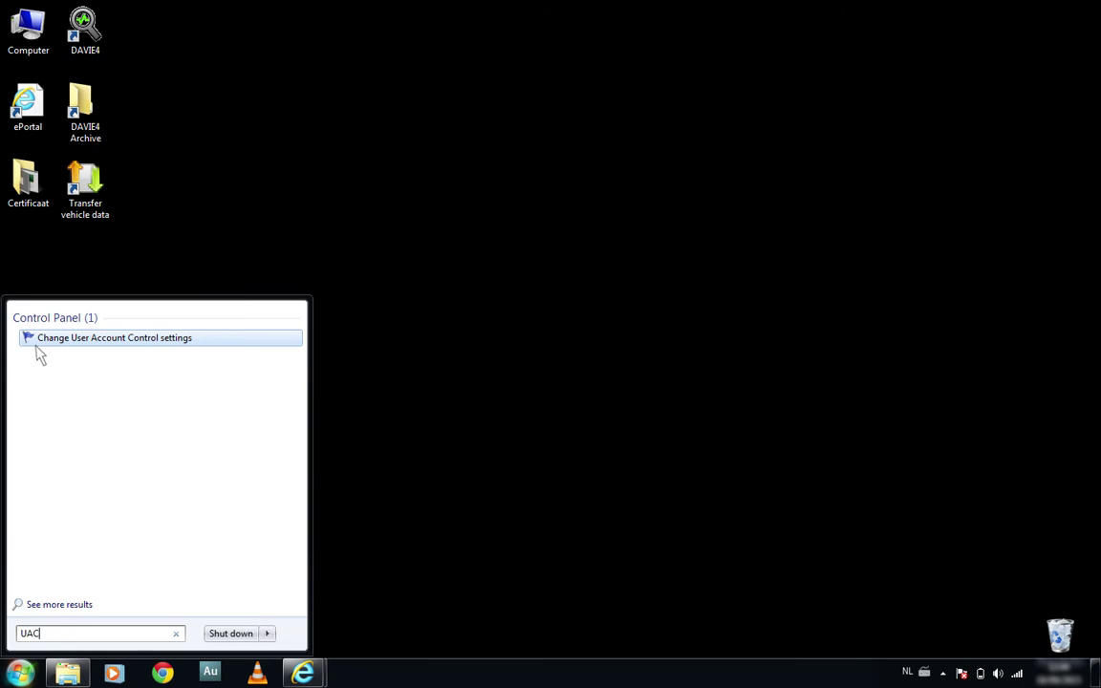
click(37, 342)
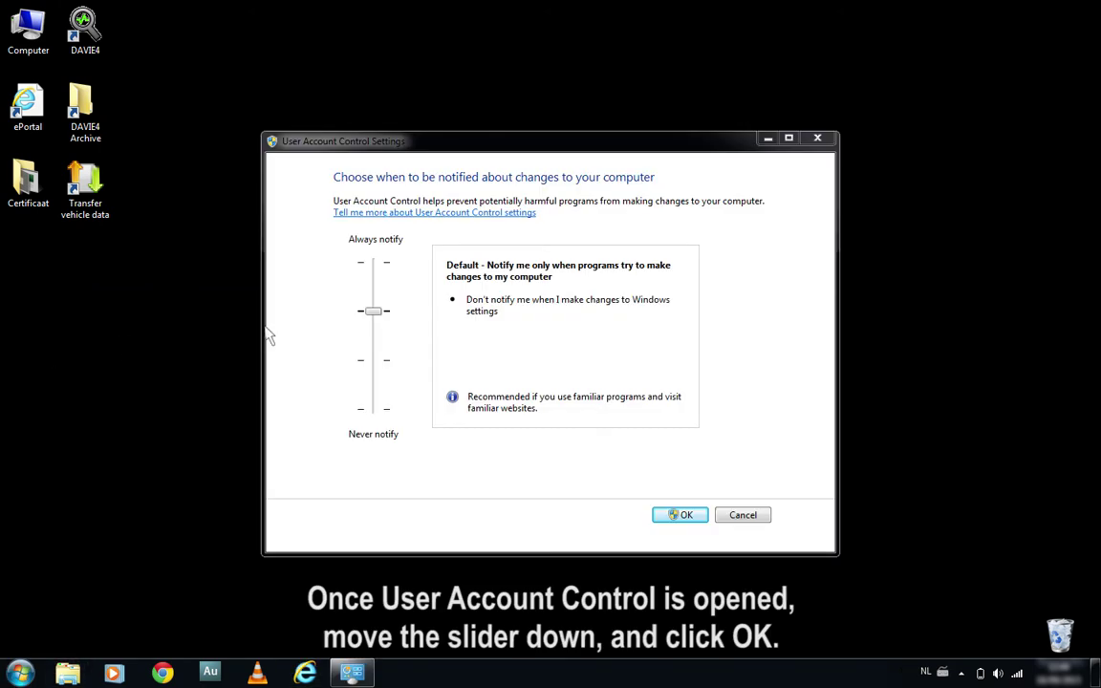
drag(372, 310, 382, 420)
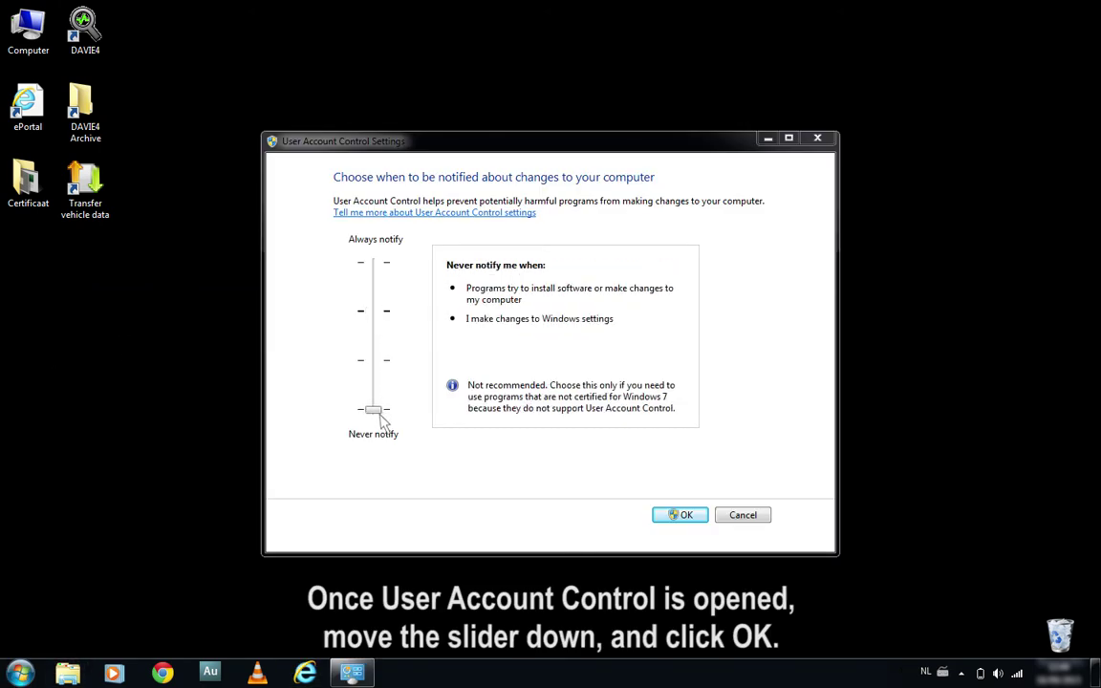
click(675, 517)
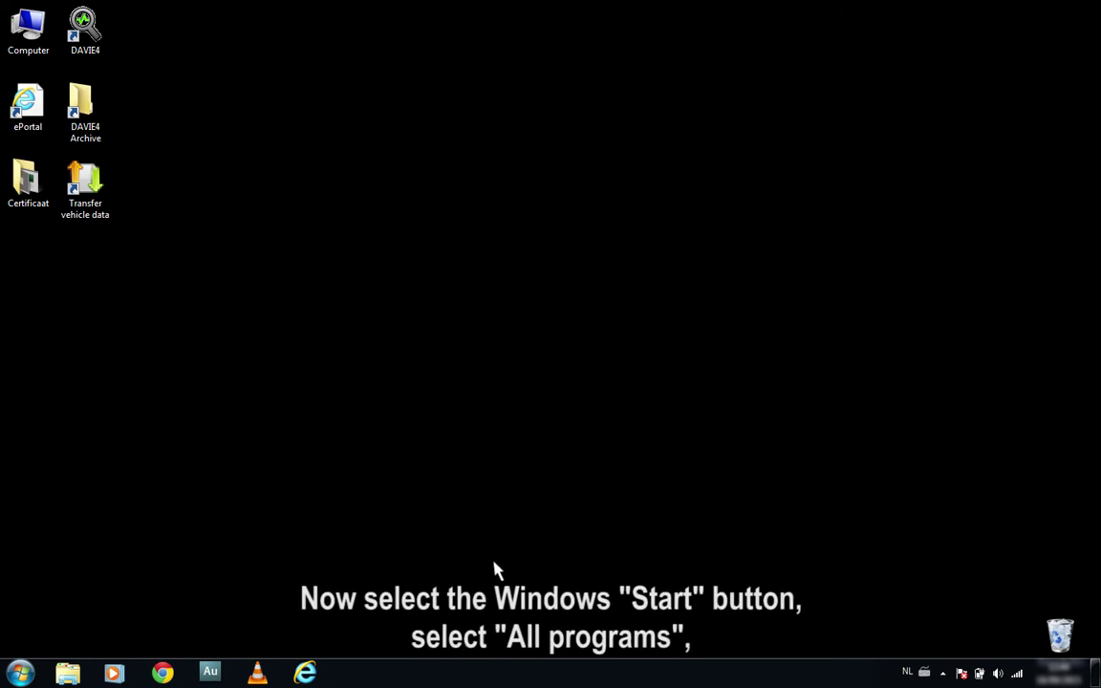
click(21, 674)
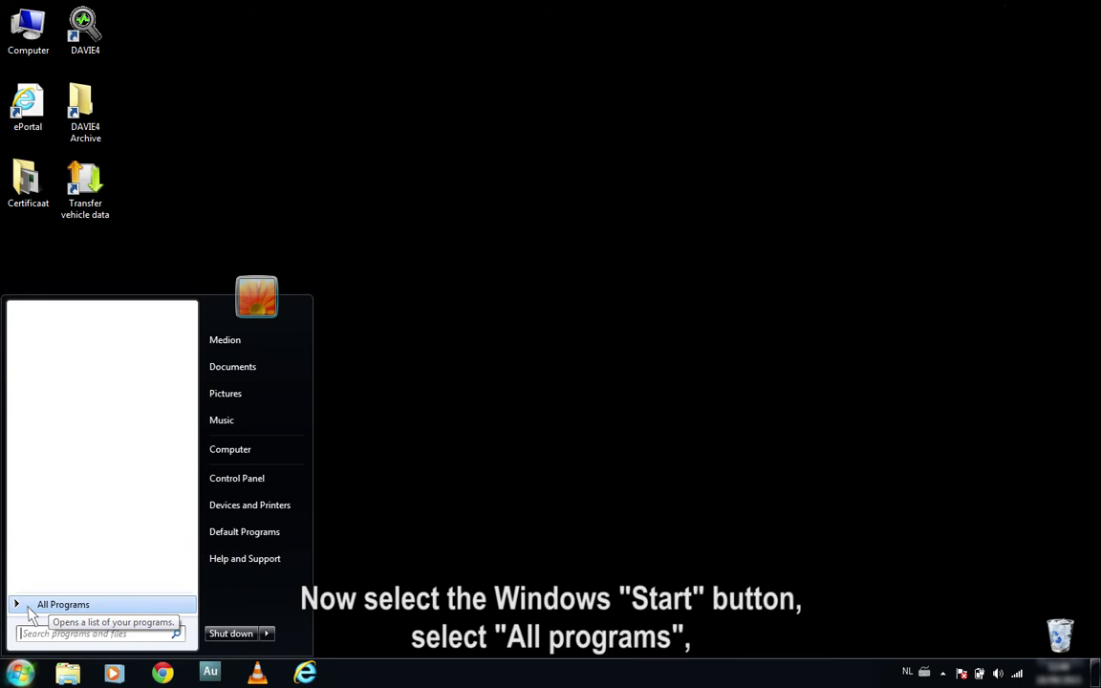
click(32, 608)
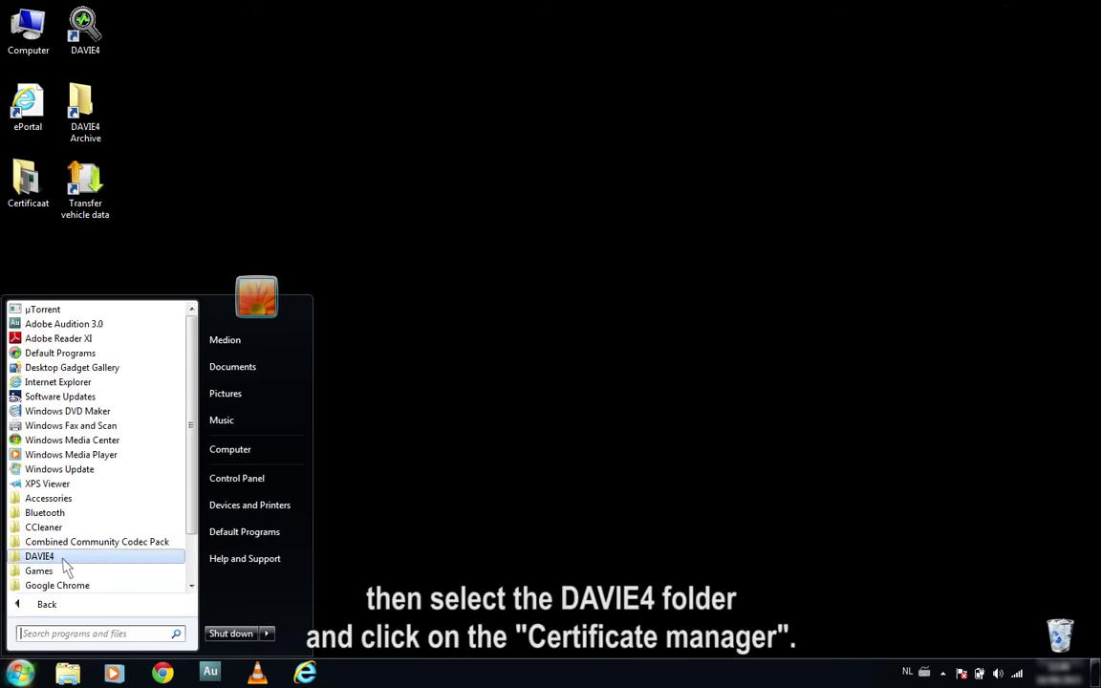
click(43, 556)
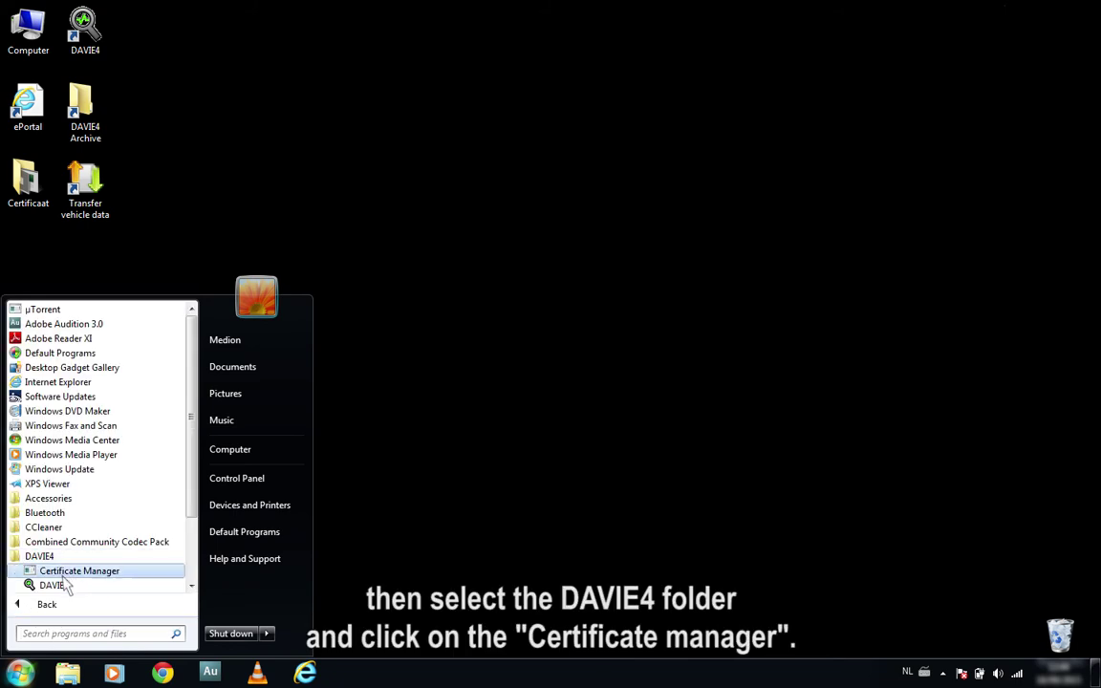
click(62, 576)
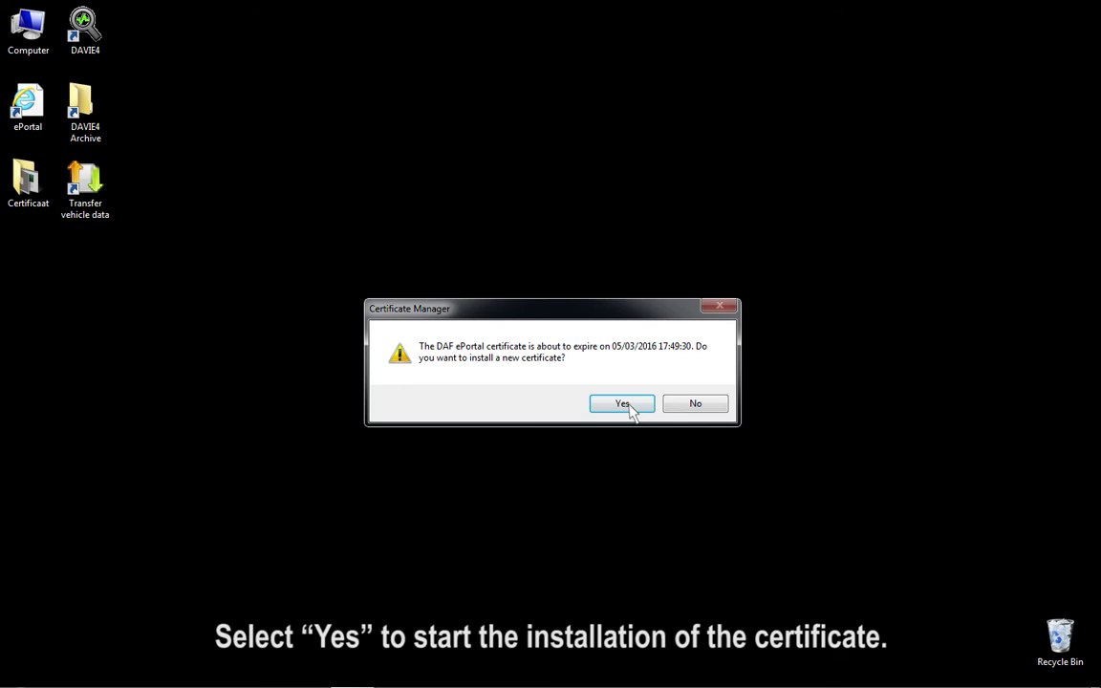
Agree to install a new certificate and choose b2bR00781S01.pfx from the USB drive.
click(623, 404)
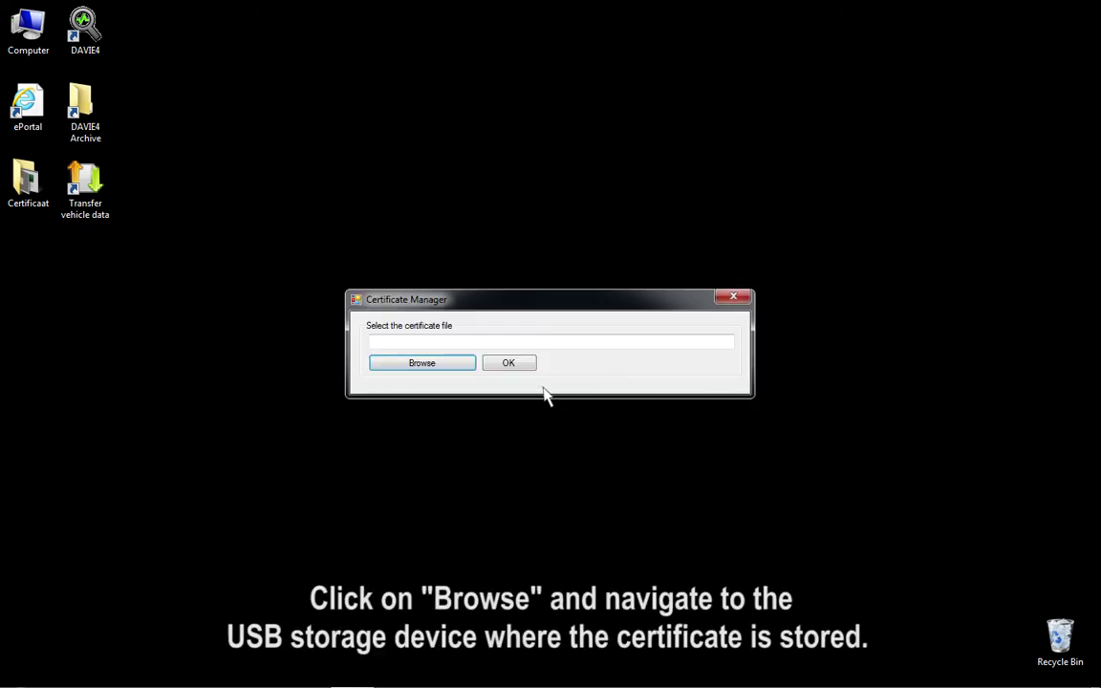
click(444, 375)
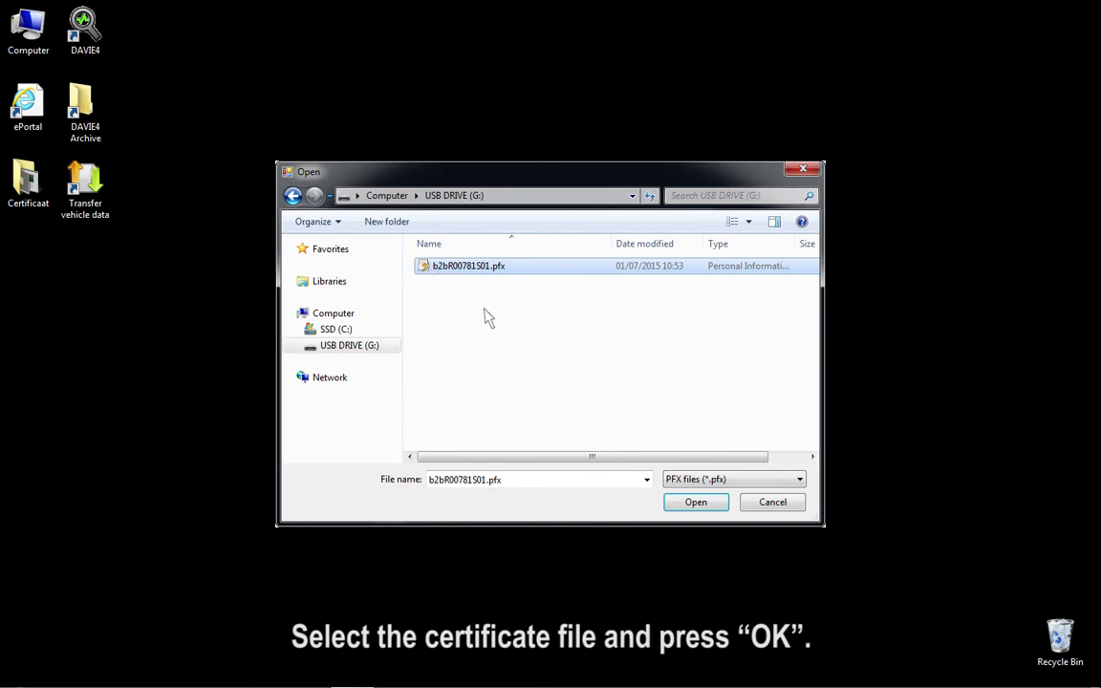
click(714, 506)
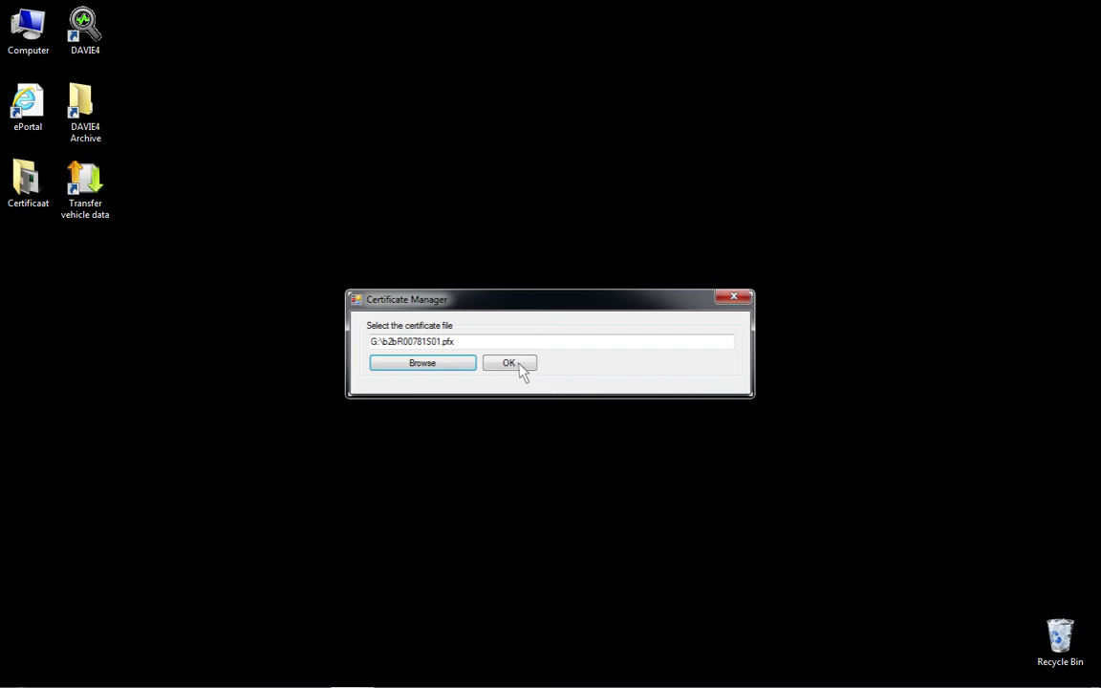
click(509, 363)
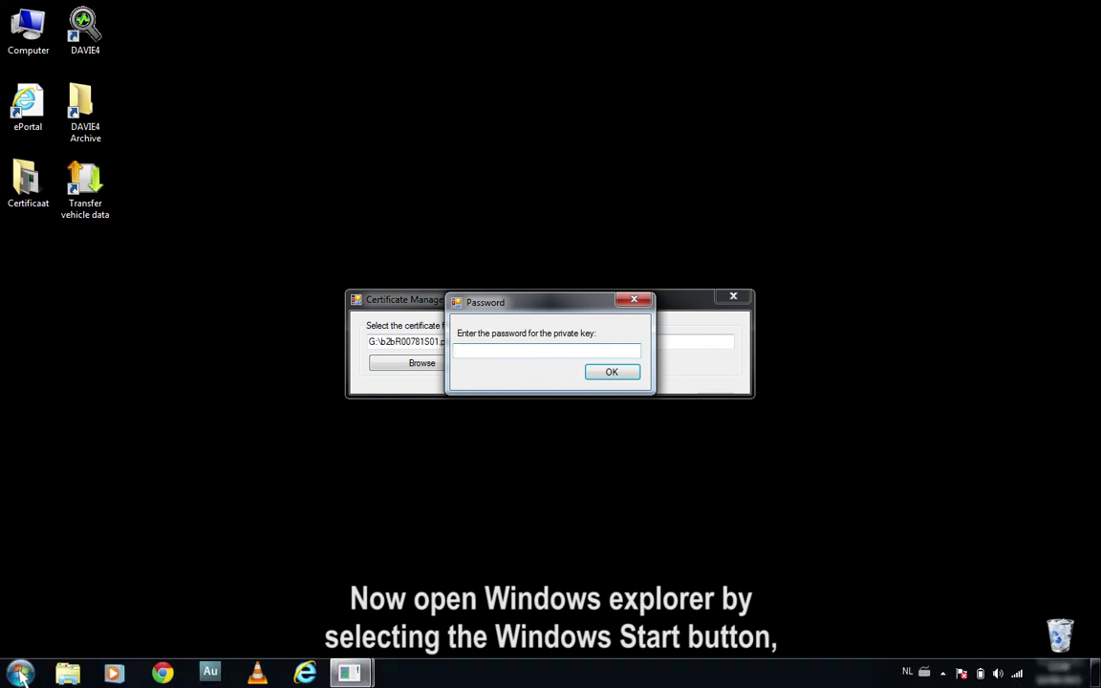
Copy the certificate password from New Text Document.txt on USB DRIVE.
click(21, 673)
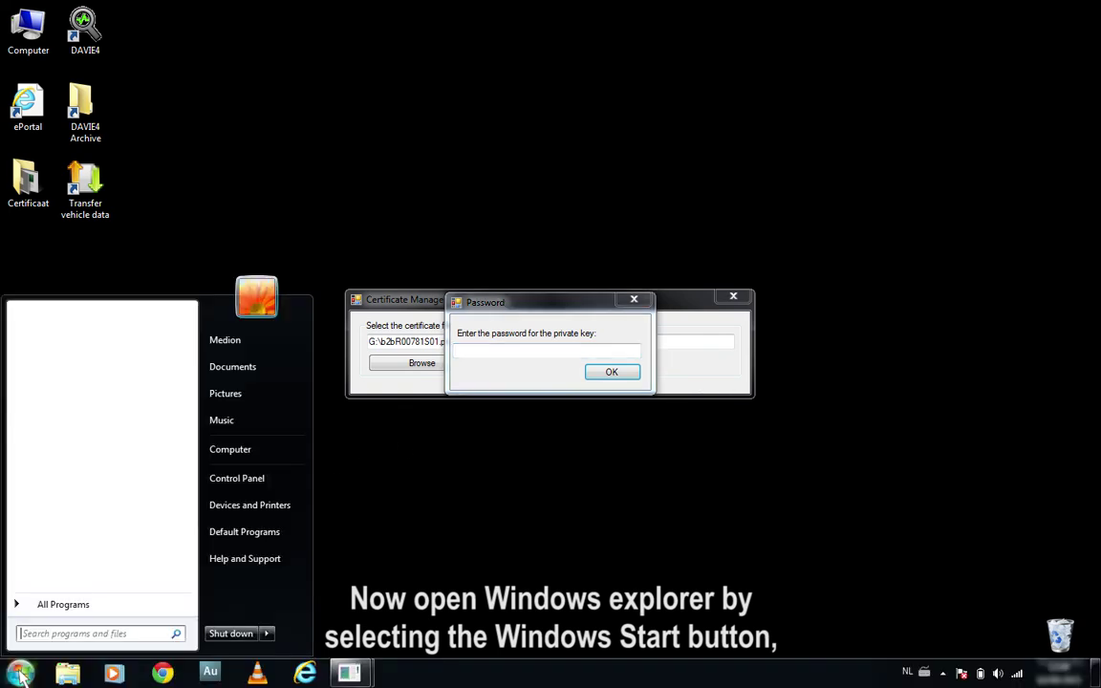
click(260, 455)
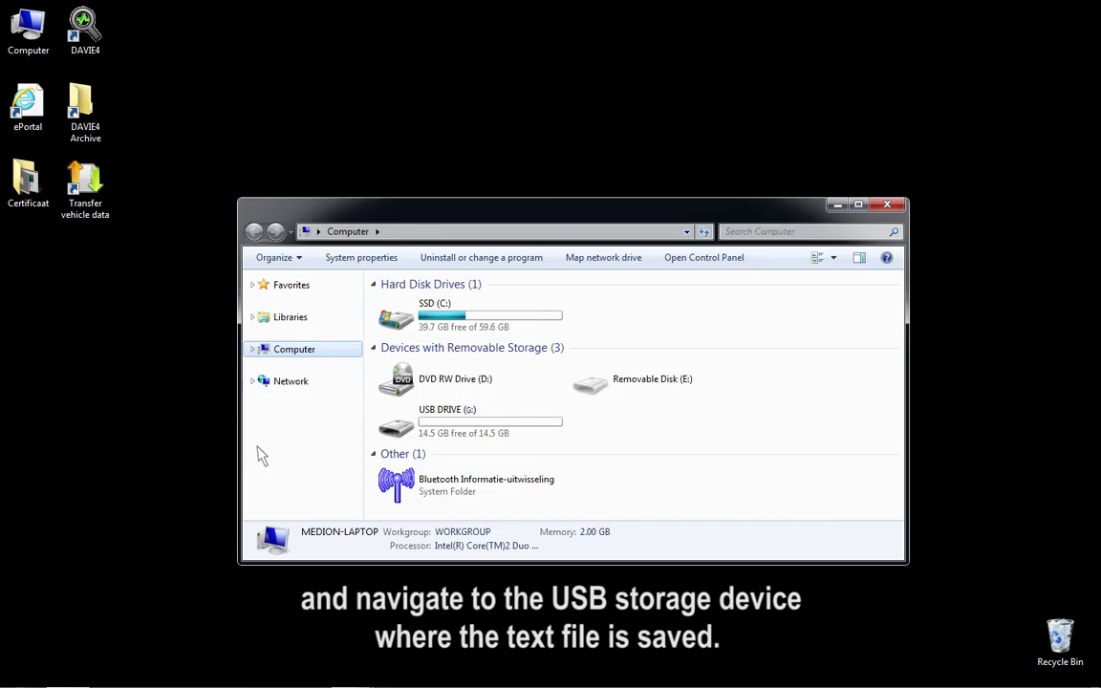
double_click(409, 432)
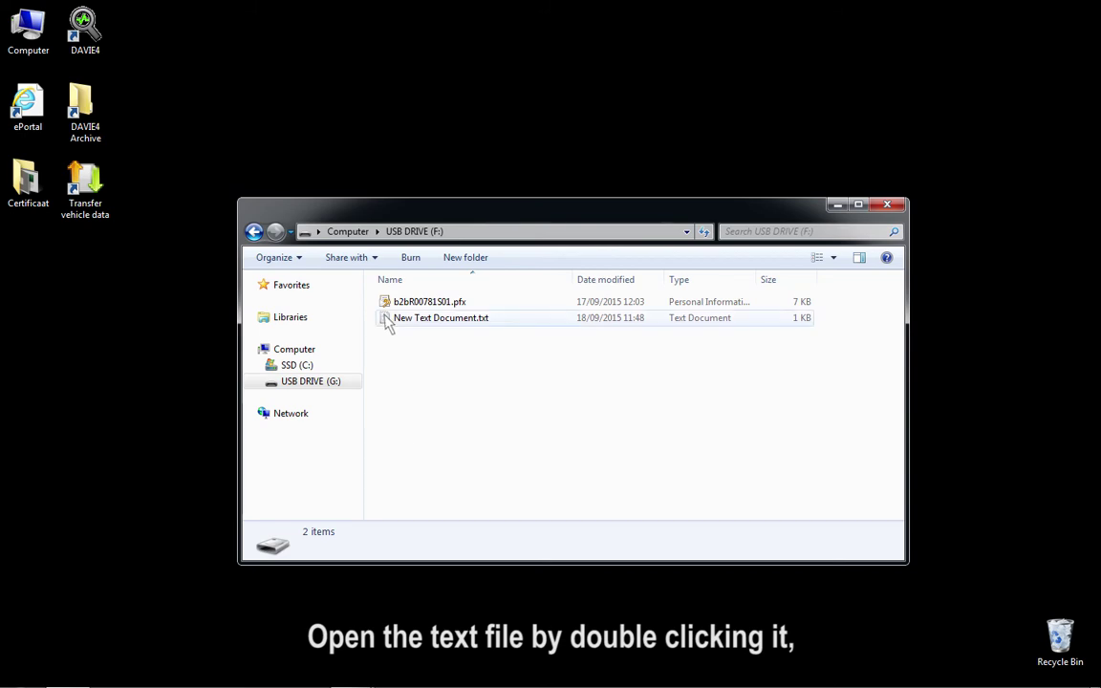
double_click(411, 318)
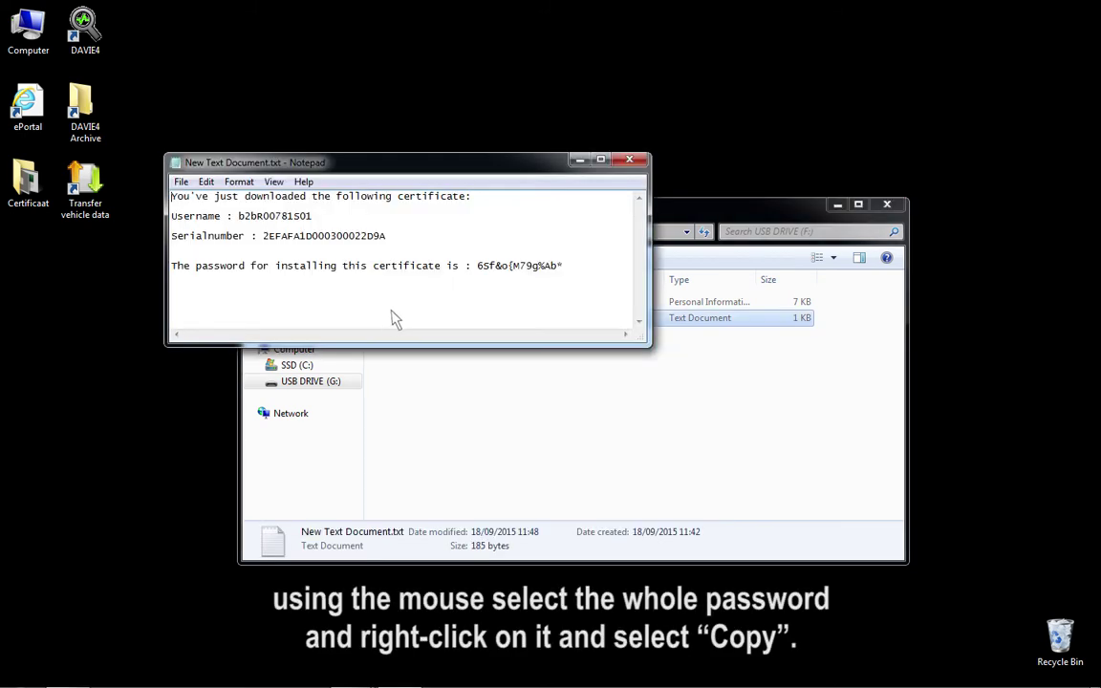
drag(477, 266, 562, 266)
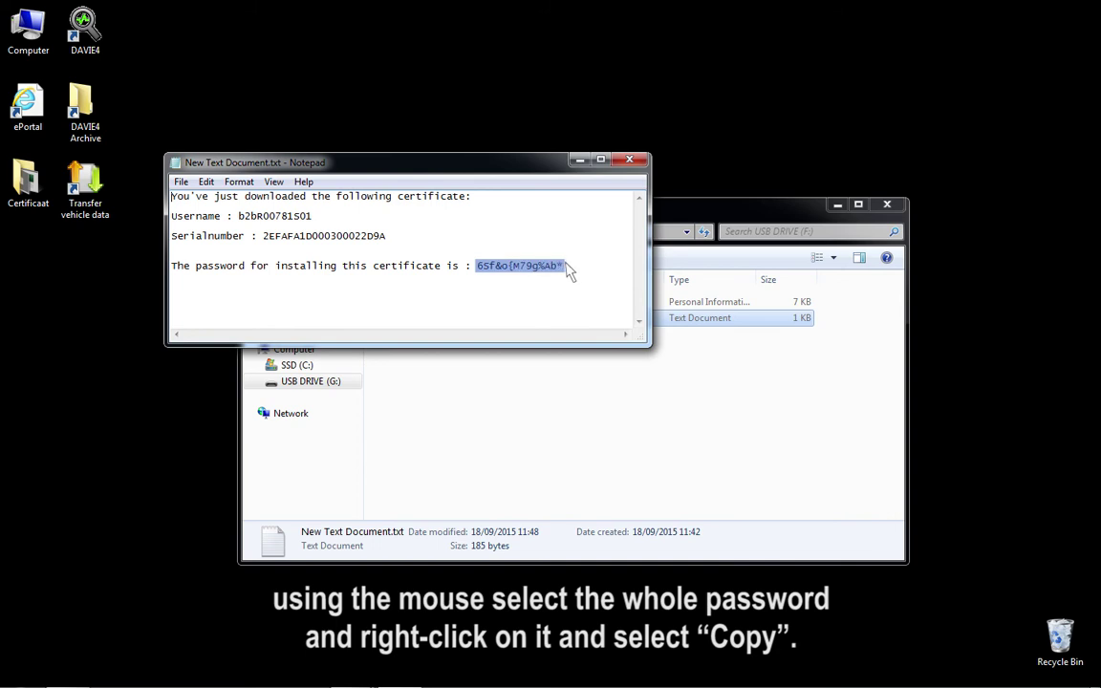
right_click(563, 266)
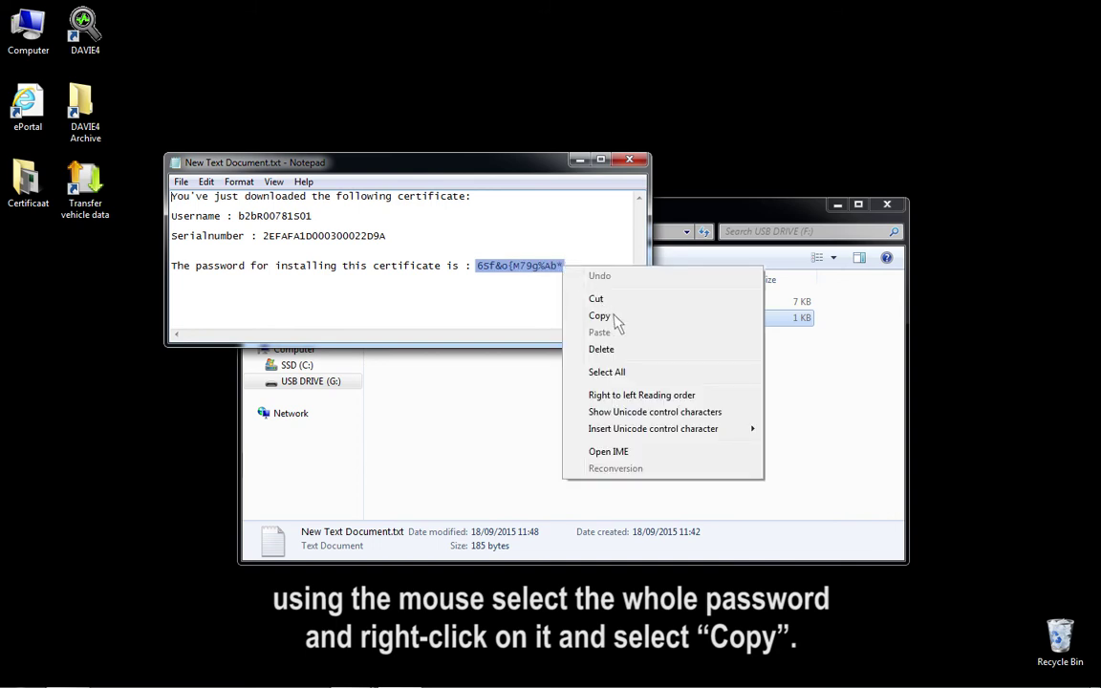
click(599, 315)
Paste the copied password into the private-key prompt and confirm the certificate installation.
click(627, 162)
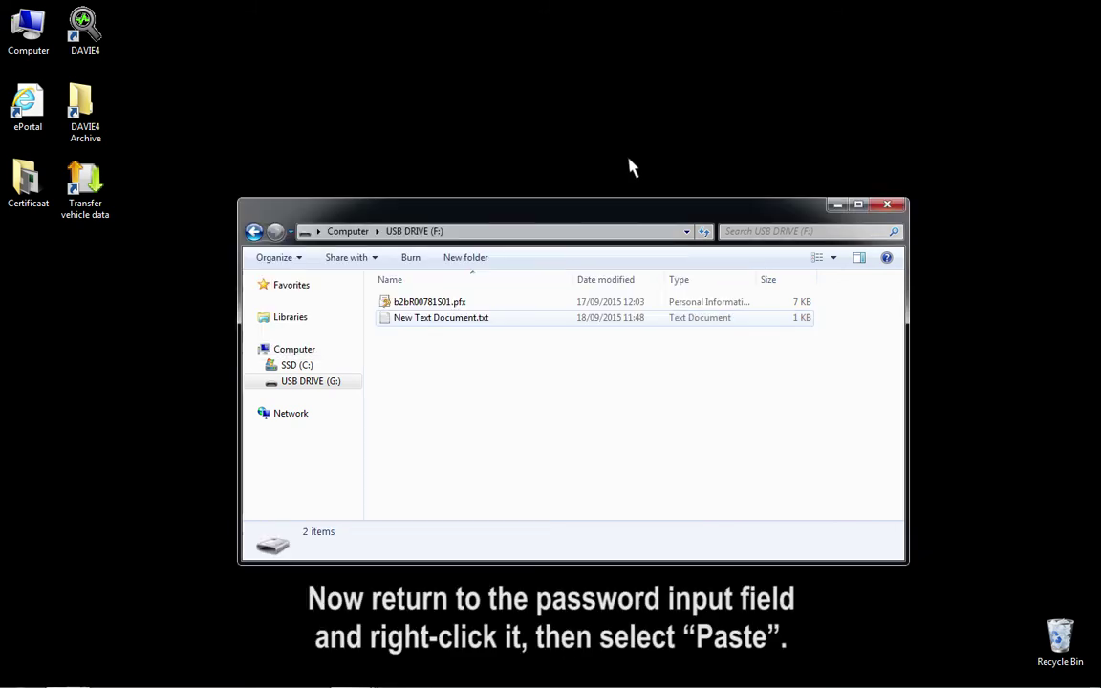
click(889, 208)
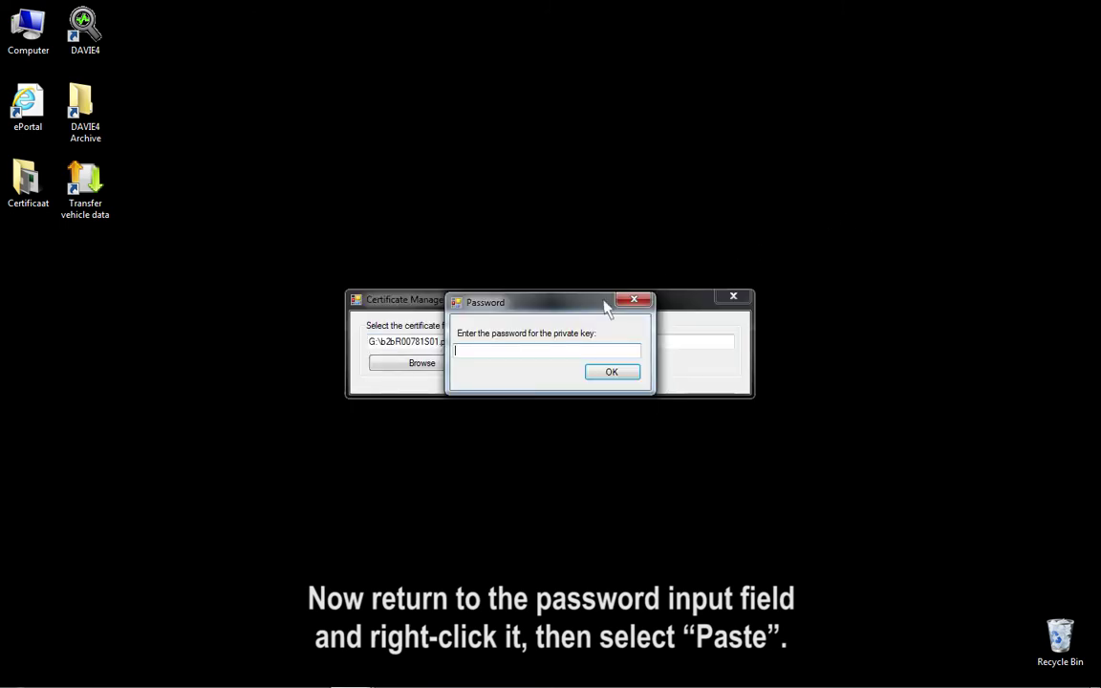
right_click(477, 352)
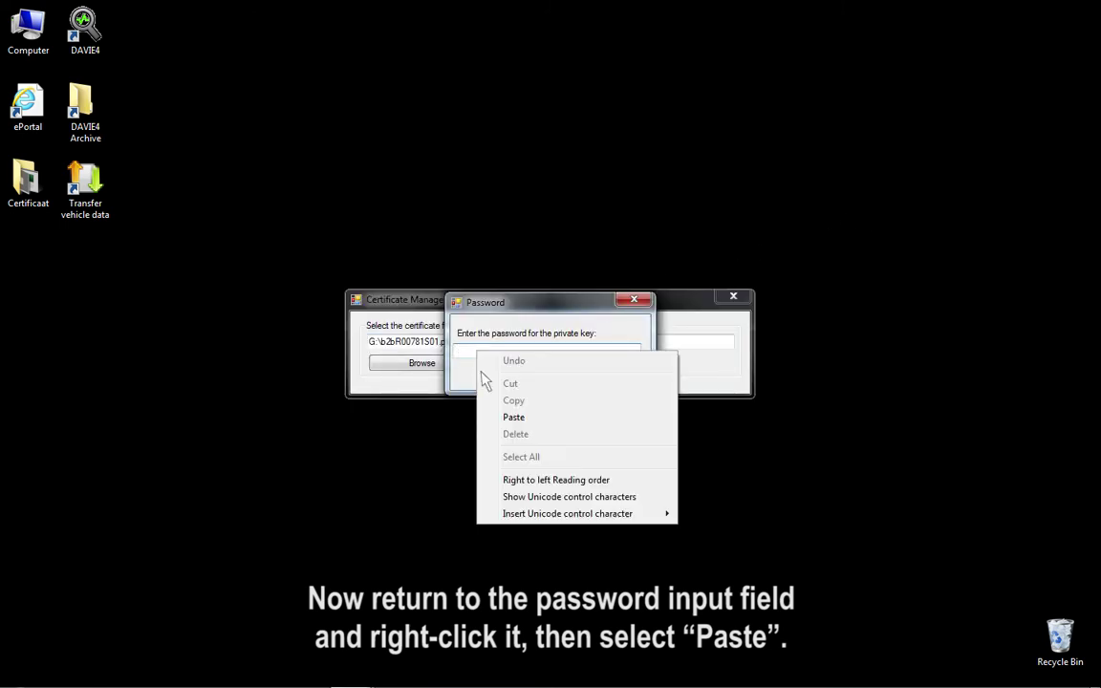
click(528, 420)
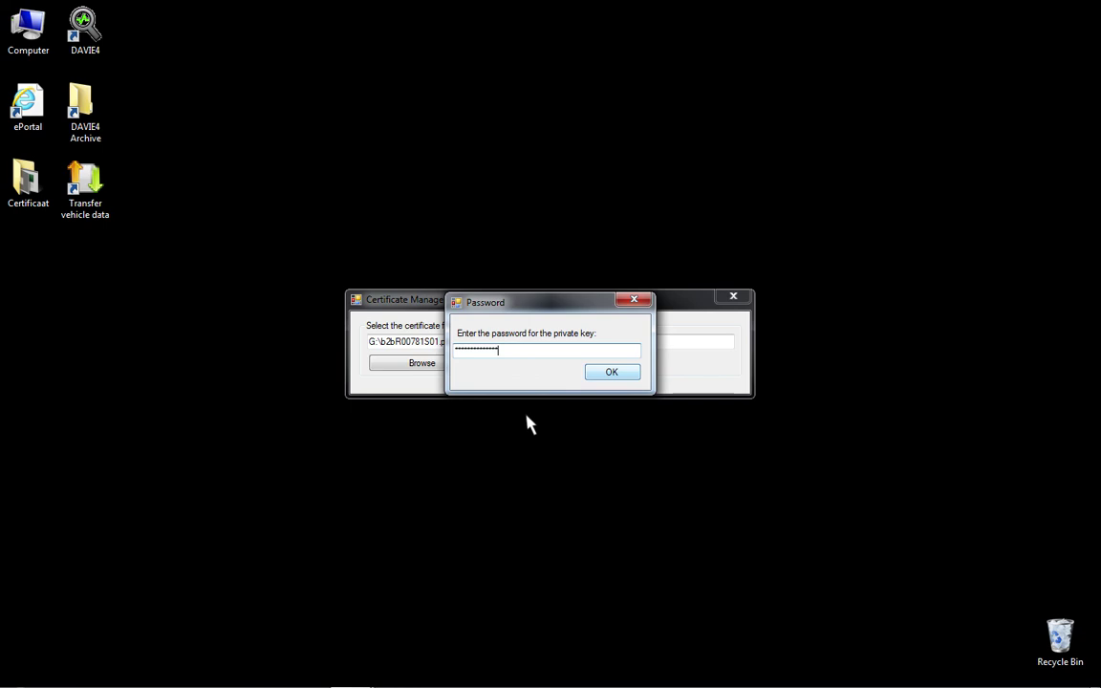
click(610, 372)
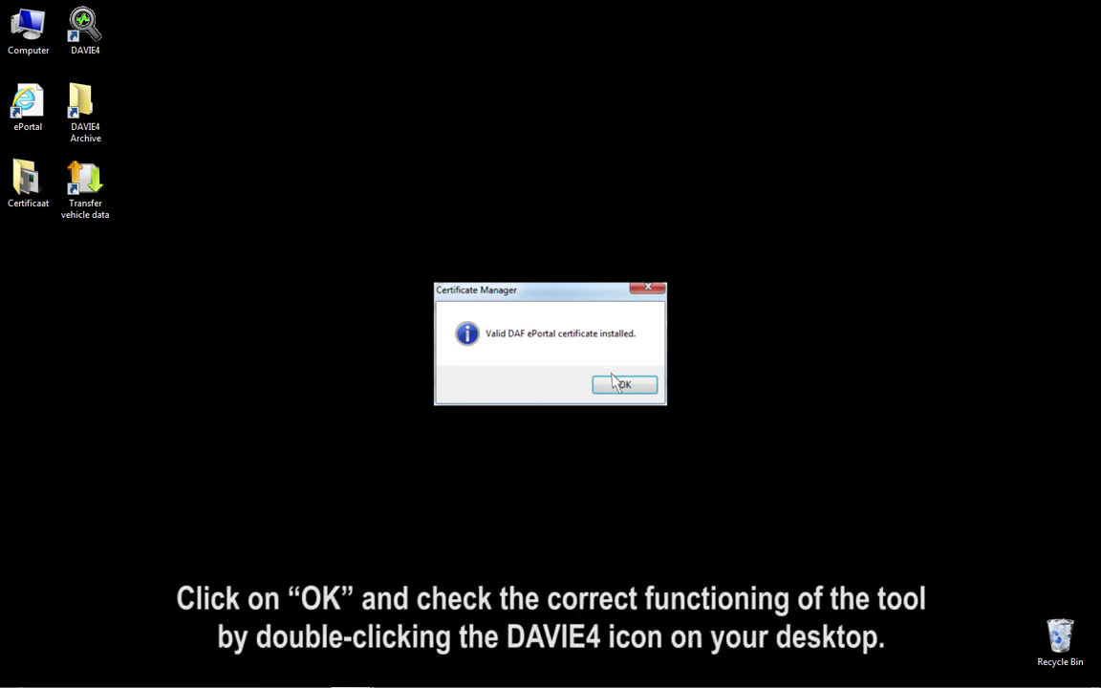
click(626, 392)
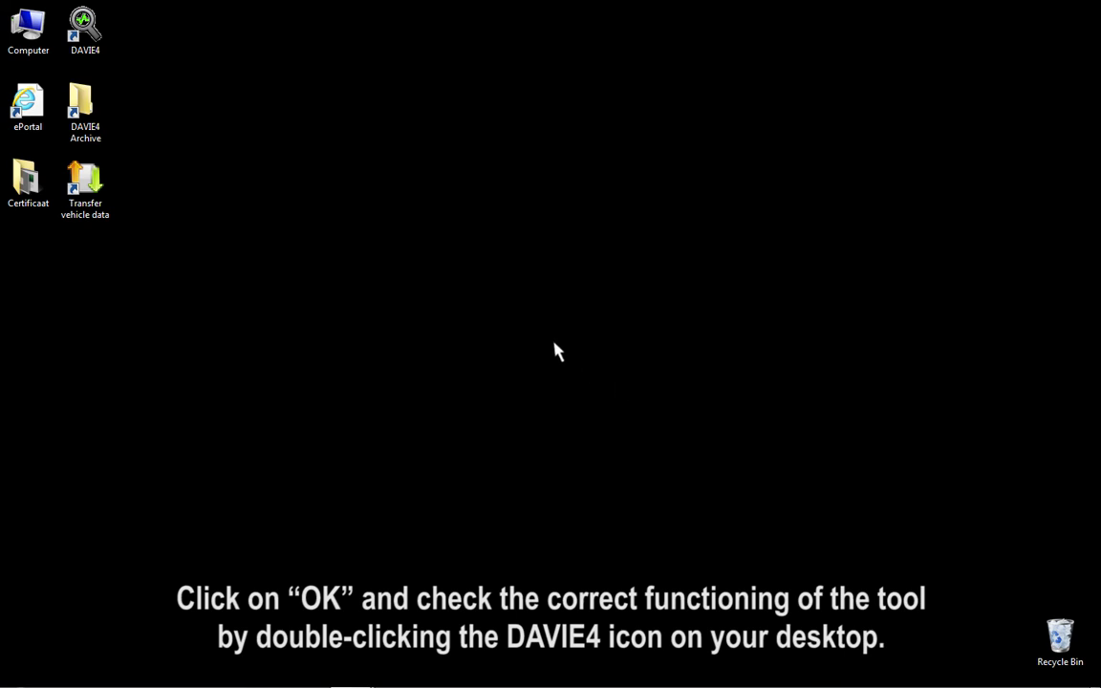
double_click(83, 27)
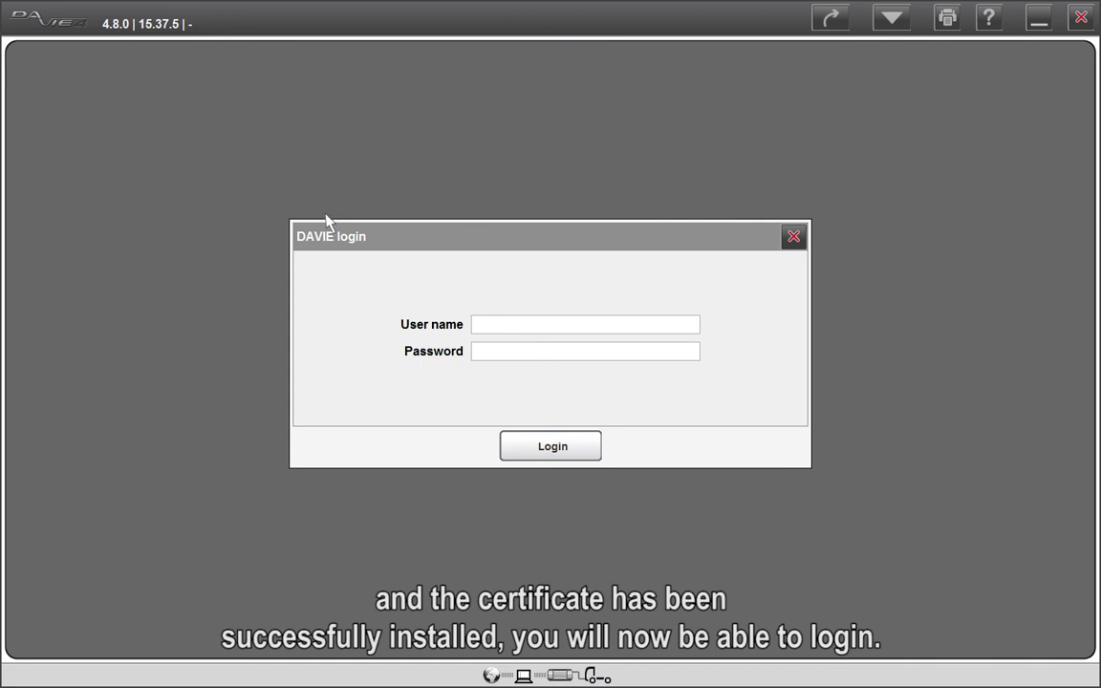
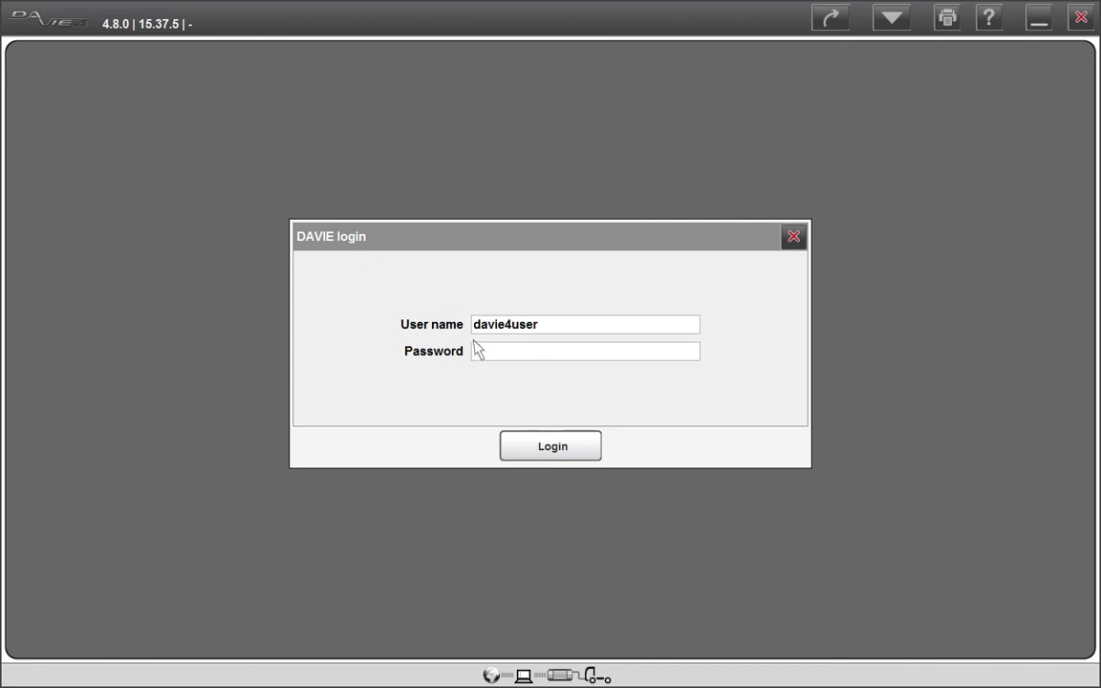
click(479, 350)
click(575, 445)
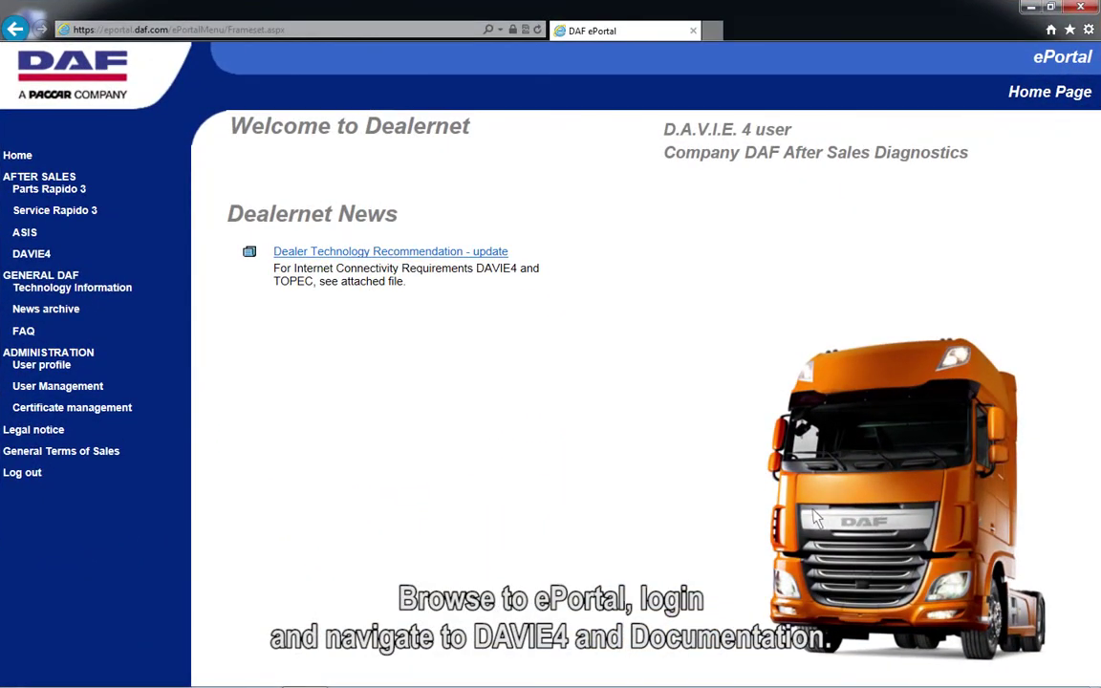
click(39, 258)
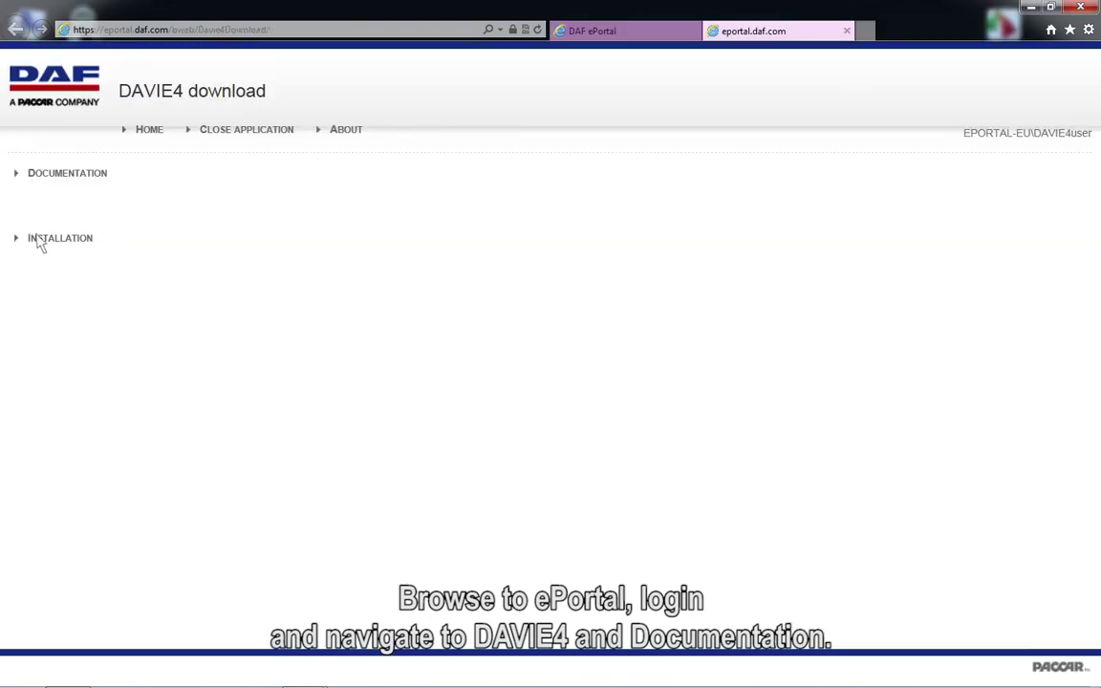
click(39, 175)
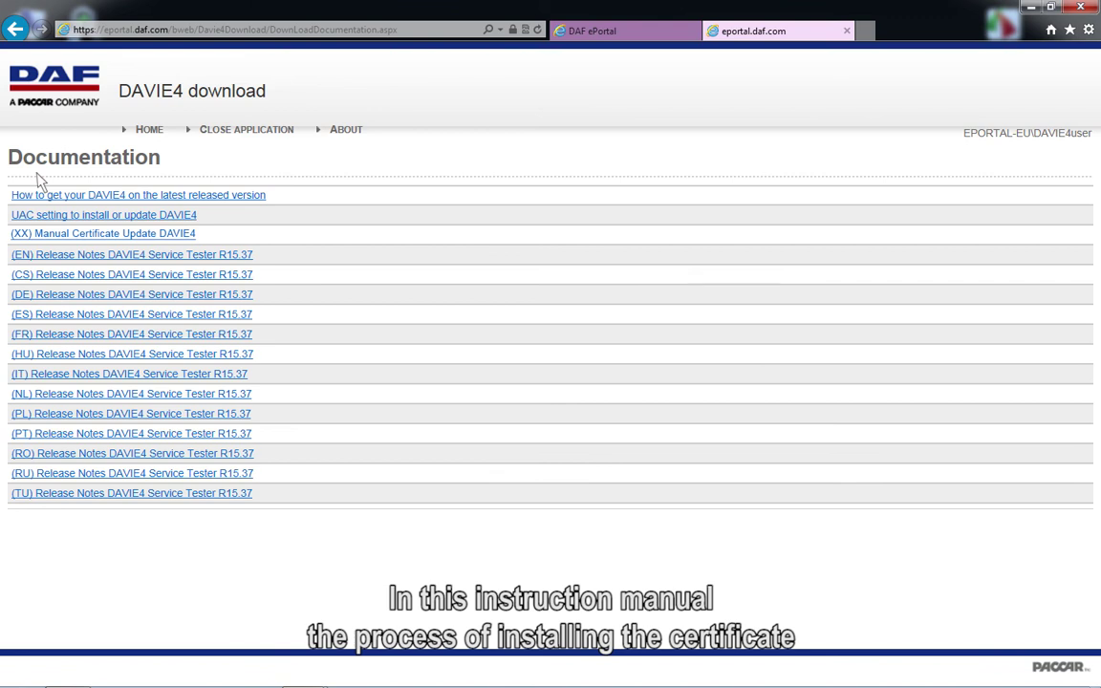
click(59, 236)
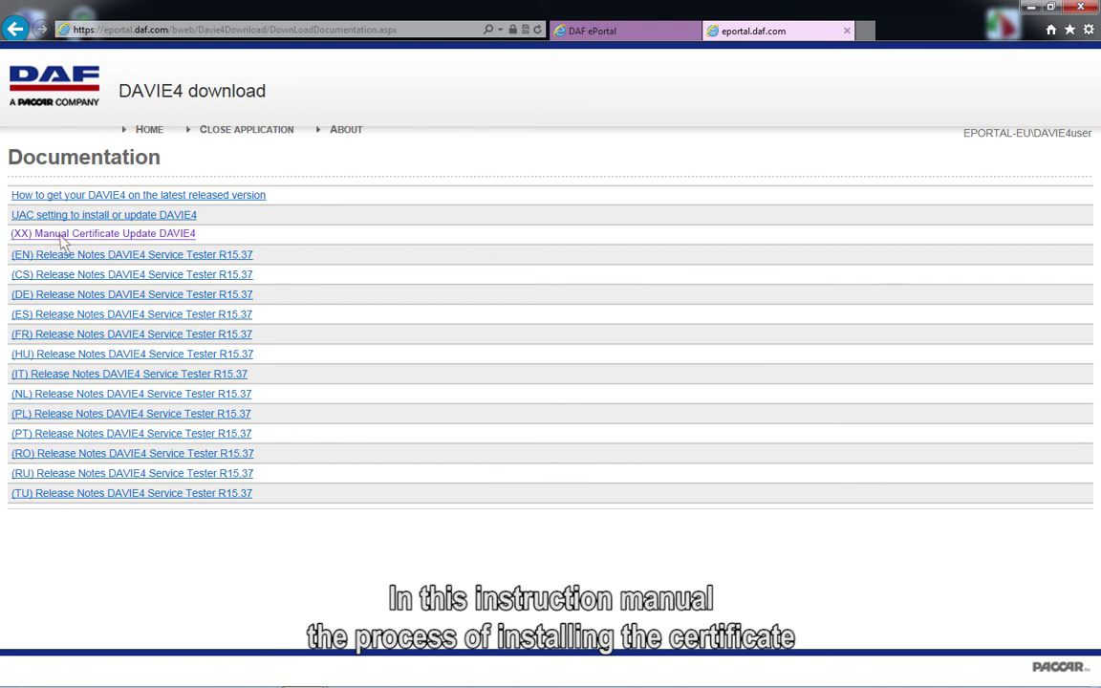